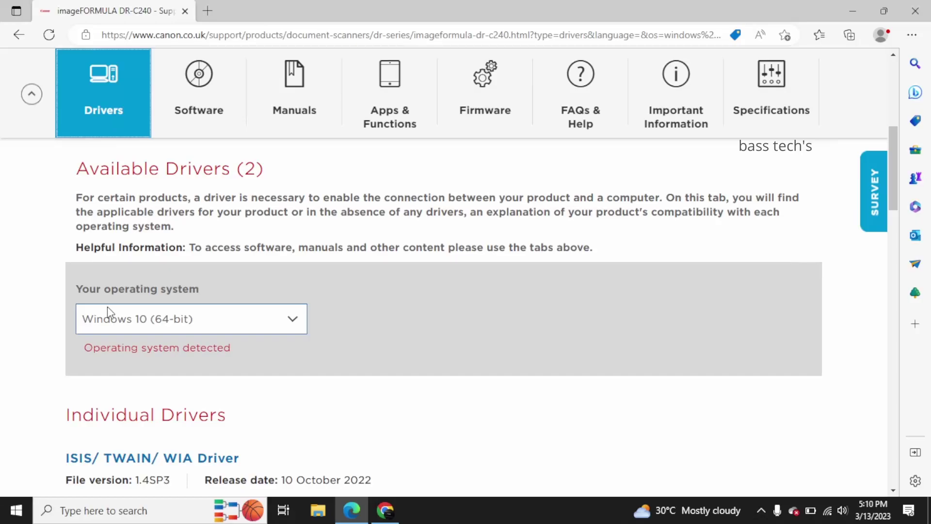
Step: Open the ISIS/TWAIN/WIA driver details and check Edge's downloaded files
{"action": "scroll", "coordinate": [218, 367], "scroll_direction": "down", "scroll_amount": 4}
{"action": "left_click", "coordinate": [192, 260]}
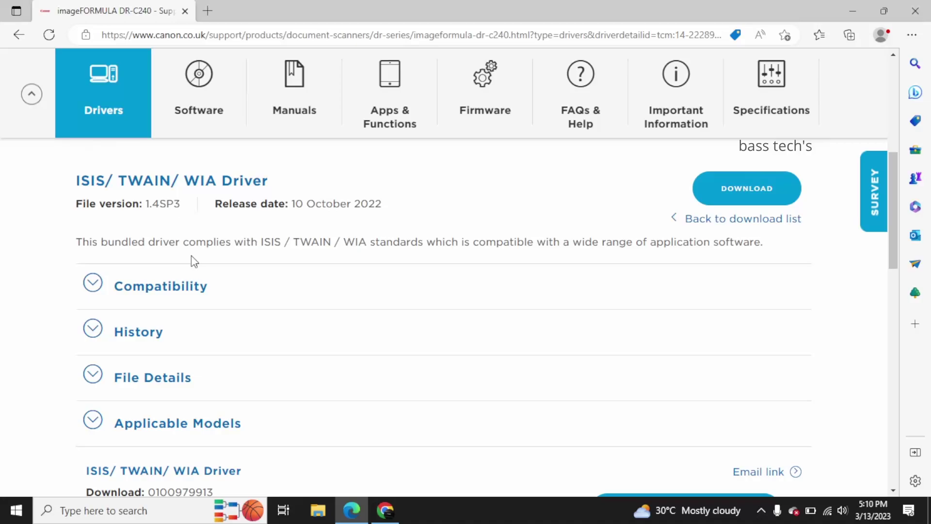
{"action": "key", "text": "alt+f"}
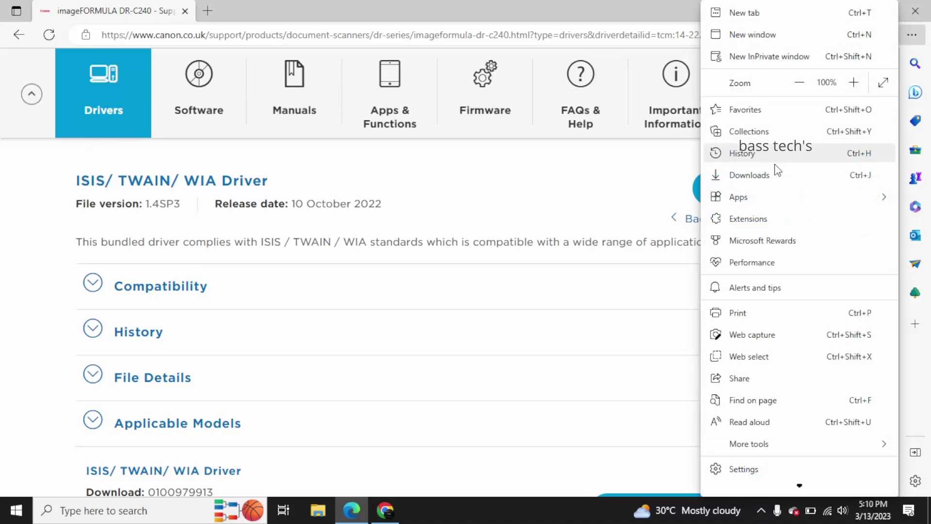
{"action": "left_click", "coordinate": [761, 175]}
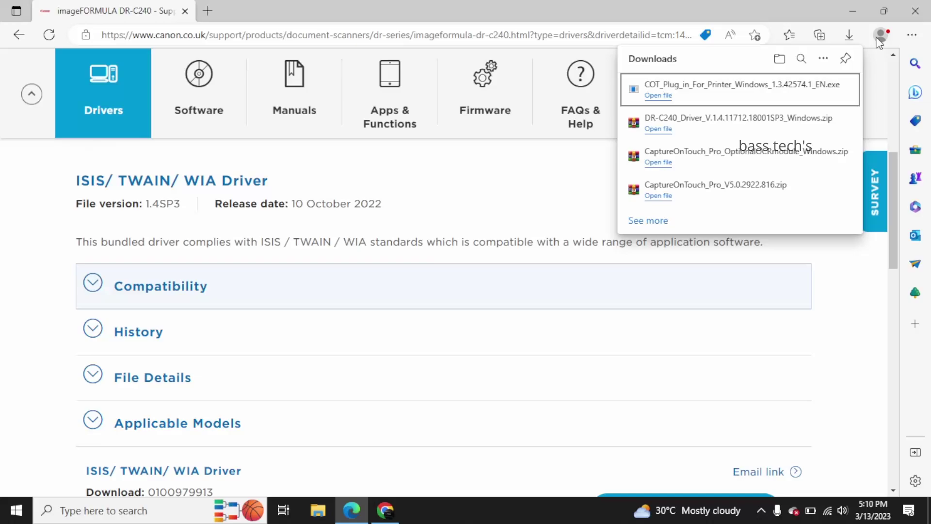
Step: View the CaptureOnTouch V5 Pro software details and recheck the Edge downloads list
{"action": "left_click", "coordinate": [208, 86]}
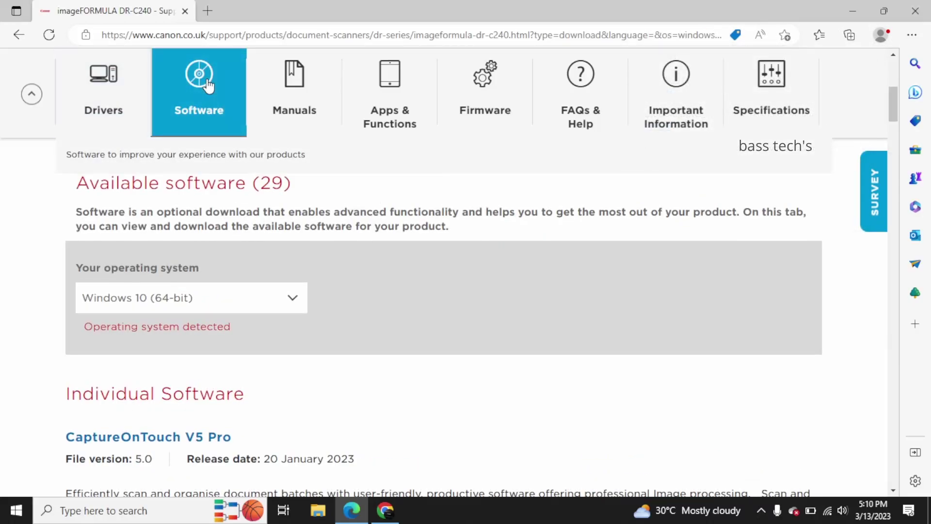
{"action": "scroll", "coordinate": [339, 355], "scroll_direction": "down", "scroll_amount": 2}
{"action": "scroll", "coordinate": [339, 355], "scroll_direction": "down", "scroll_amount": 2}
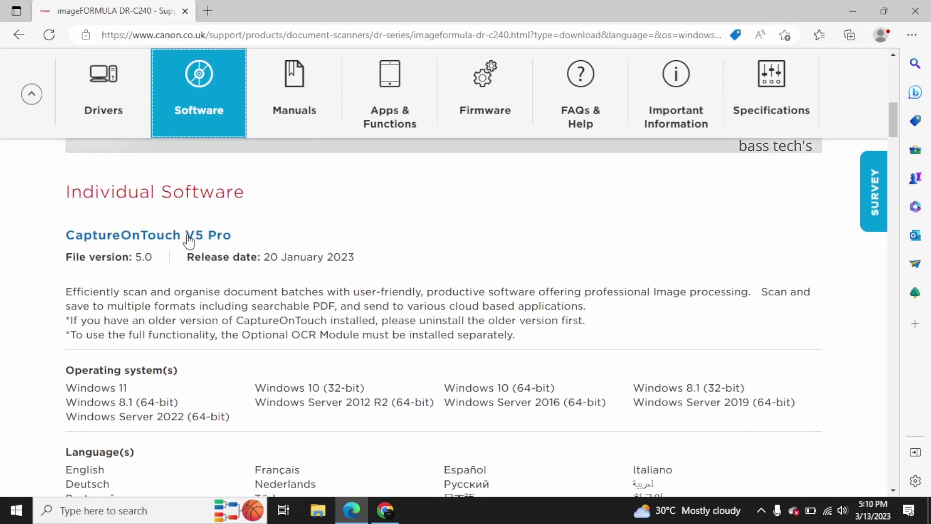
{"action": "left_click", "coordinate": [187, 235]}
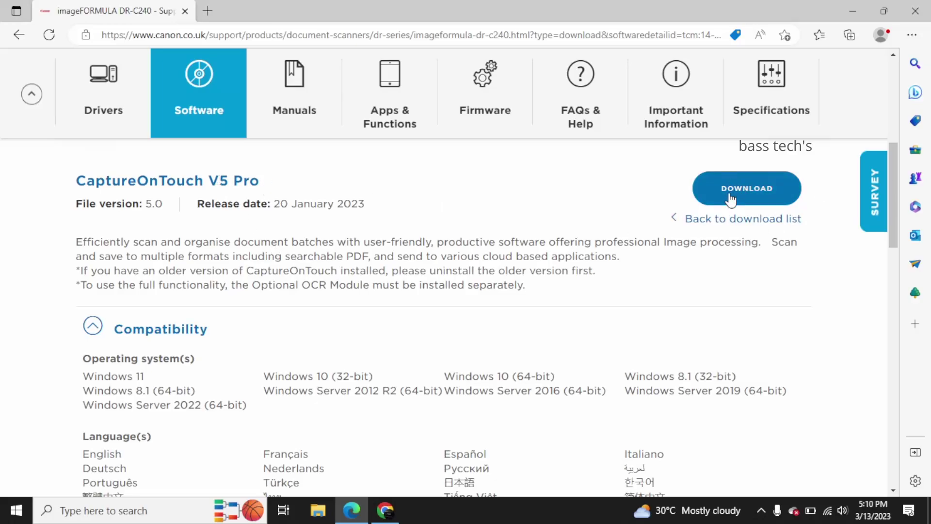
{"action": "left_click", "coordinate": [912, 35]}
{"action": "left_click", "coordinate": [753, 180]}
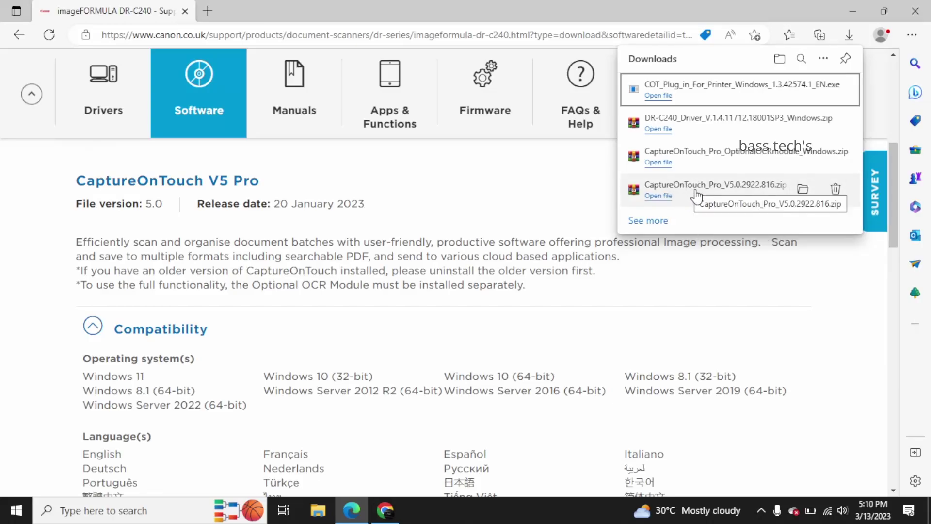
{"action": "left_click", "coordinate": [33, 166]}
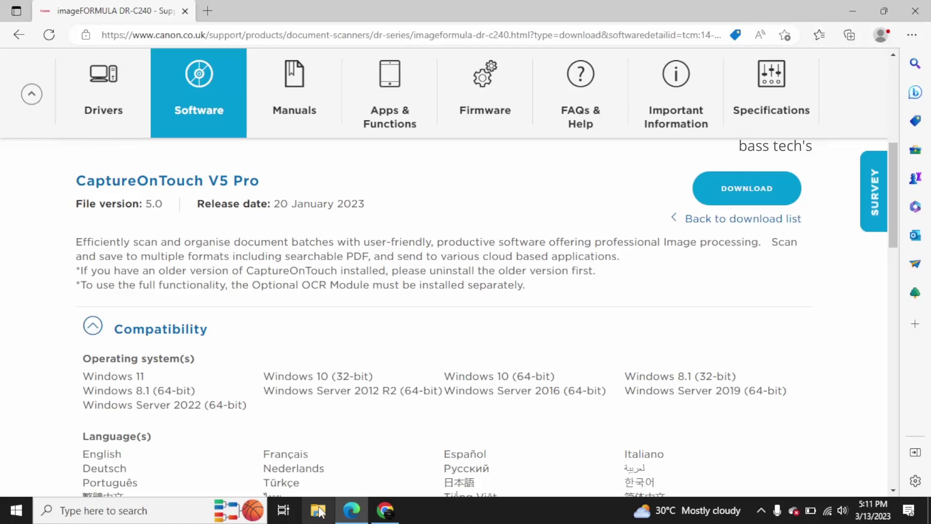
Step: Go to CaptureOnTouch_Pro_V5.0.2922.816 > driver > DR-C240 and bring up Setup's context menu
{"action": "left_click", "coordinate": [852, 10]}
{"action": "double_click", "coordinate": [127, 317]}
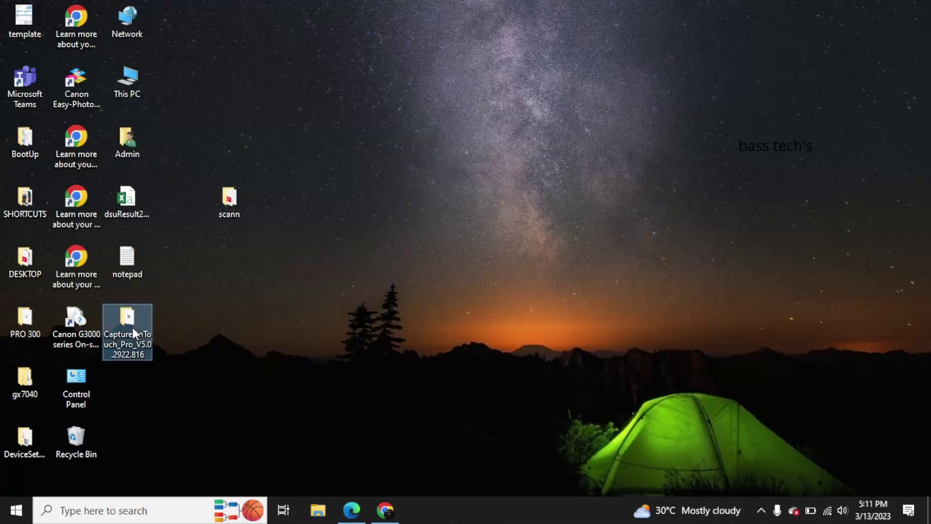
{"action": "double_click", "coordinate": [181, 91]}
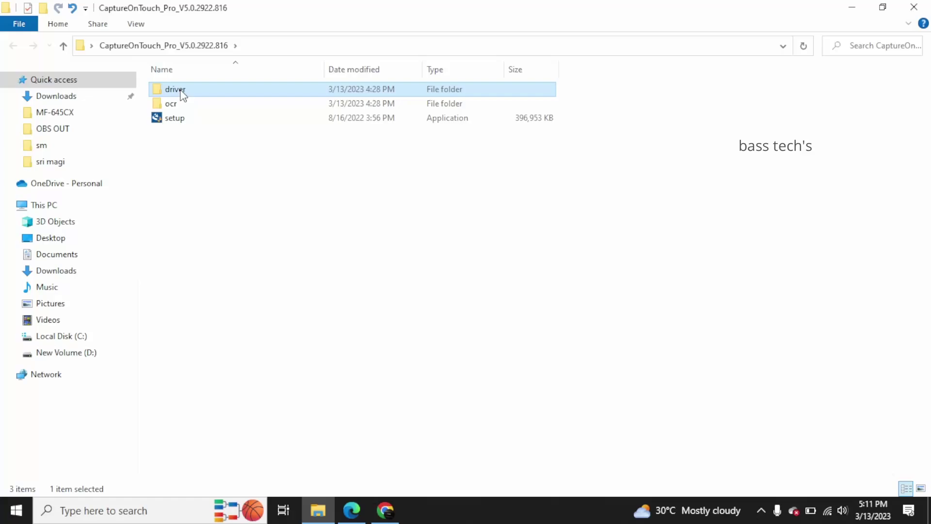
{"action": "double_click", "coordinate": [201, 90]}
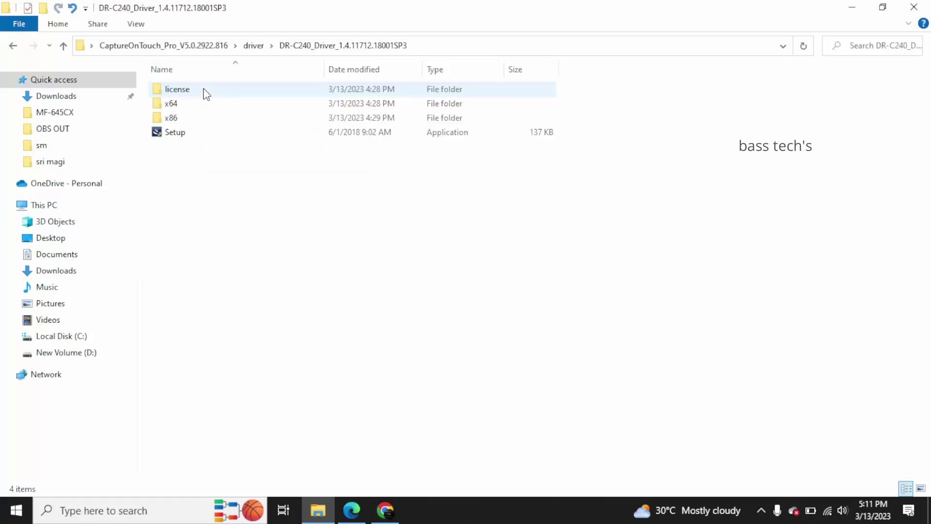
{"action": "right_click", "coordinate": [170, 135]}
Step: Run Setup as administrator, accept the licence, keep default features, install, and finish
{"action": "left_click", "coordinate": [228, 159]}
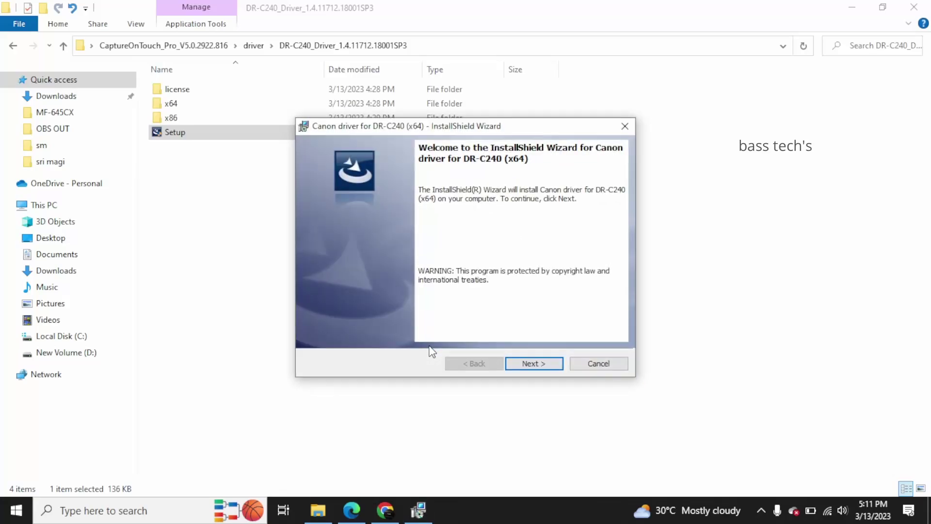
{"action": "left_click", "coordinate": [531, 363]}
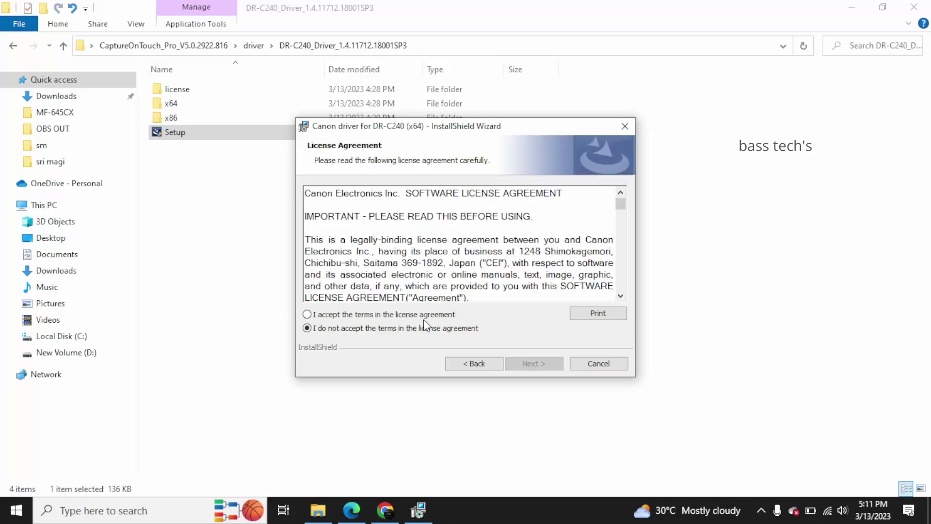
{"action": "left_click", "coordinate": [401, 316]}
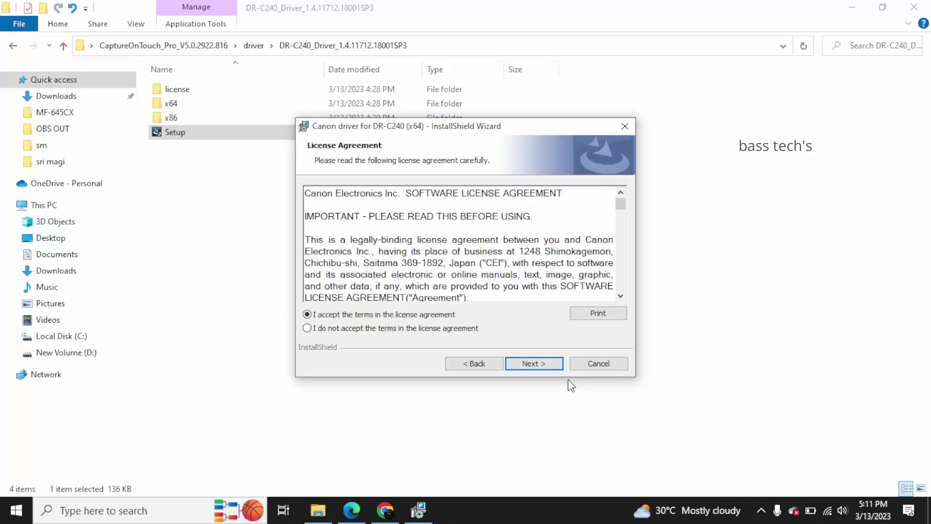
{"action": "left_click", "coordinate": [533, 363]}
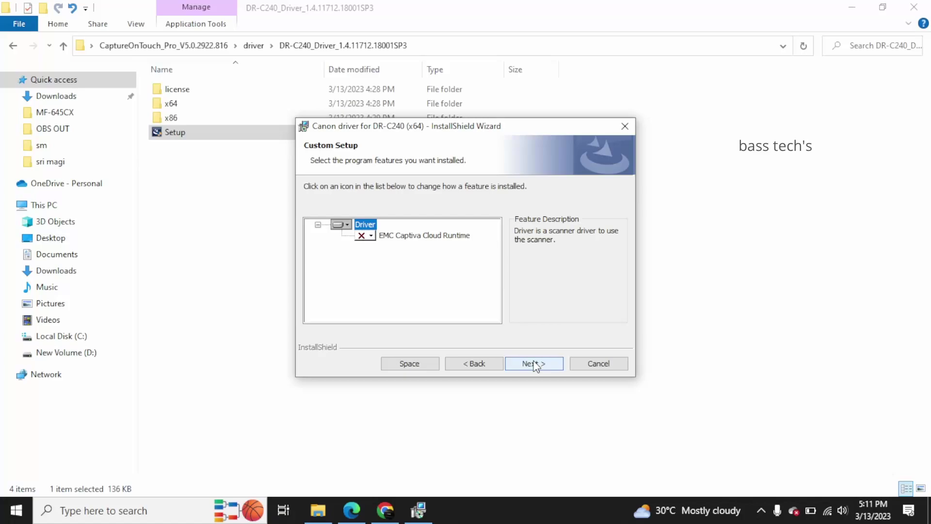
{"action": "left_click", "coordinate": [366, 236]}
{"action": "left_click", "coordinate": [419, 282]}
{"action": "left_click", "coordinate": [544, 363]}
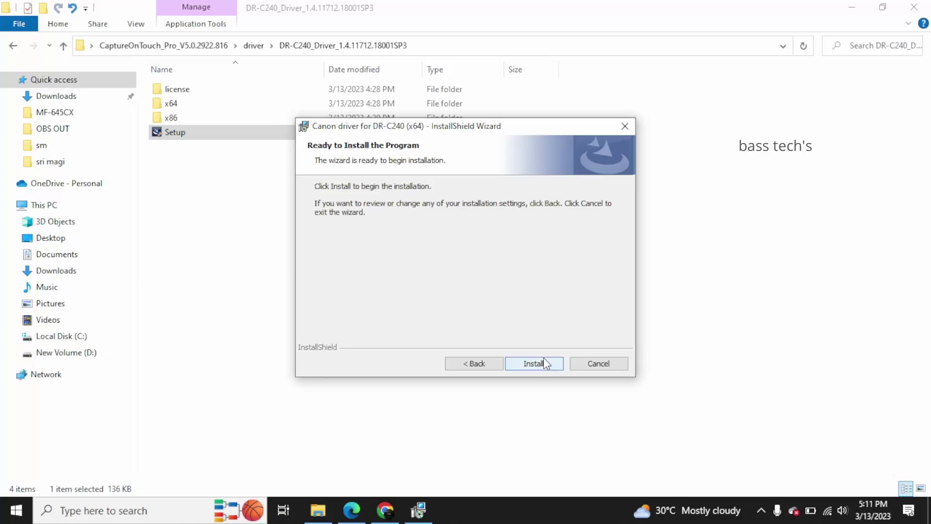
{"action": "left_click", "coordinate": [533, 363]}
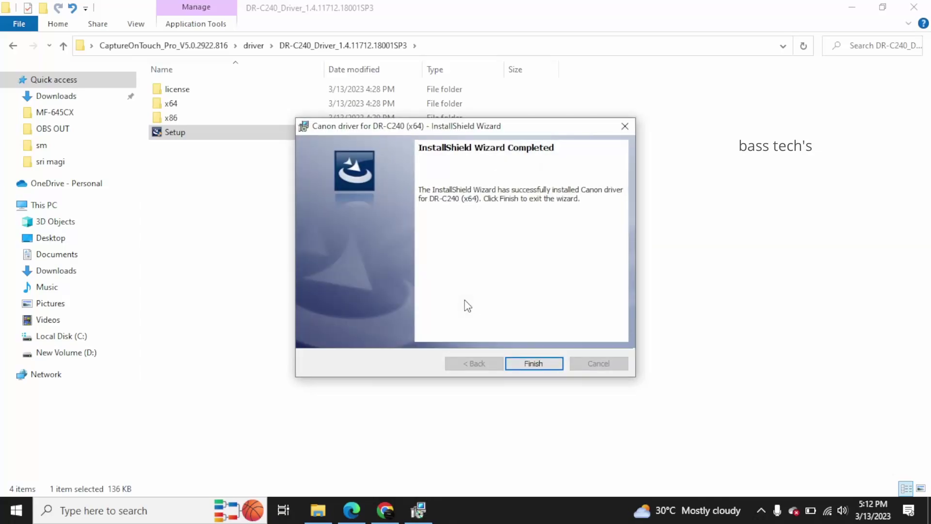
{"action": "left_click", "coordinate": [534, 364]}
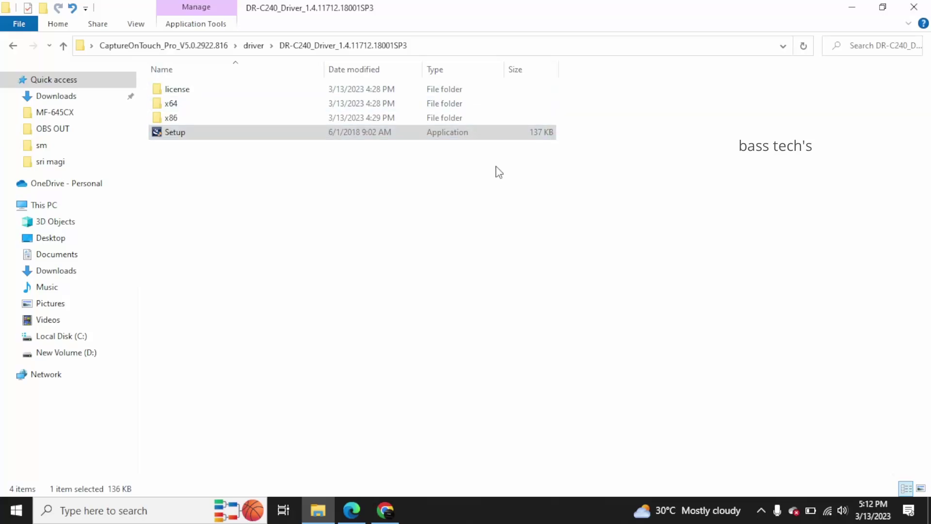
Step: Launch Windows Fax and Scan and start a new scan on the CANON DR-C240 USB scanner
{"action": "key", "text": "super"}
{"action": "type", "text": "sca"}
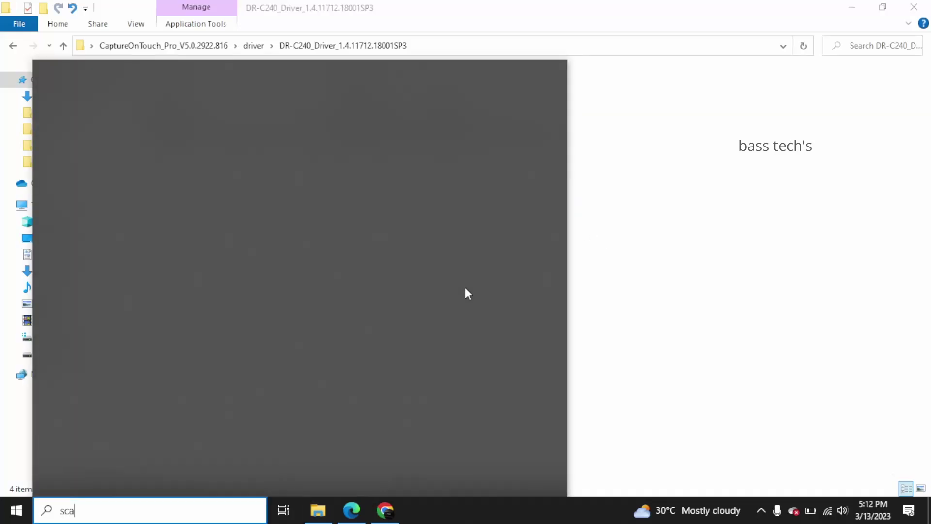
{"action": "left_click", "coordinate": [114, 135]}
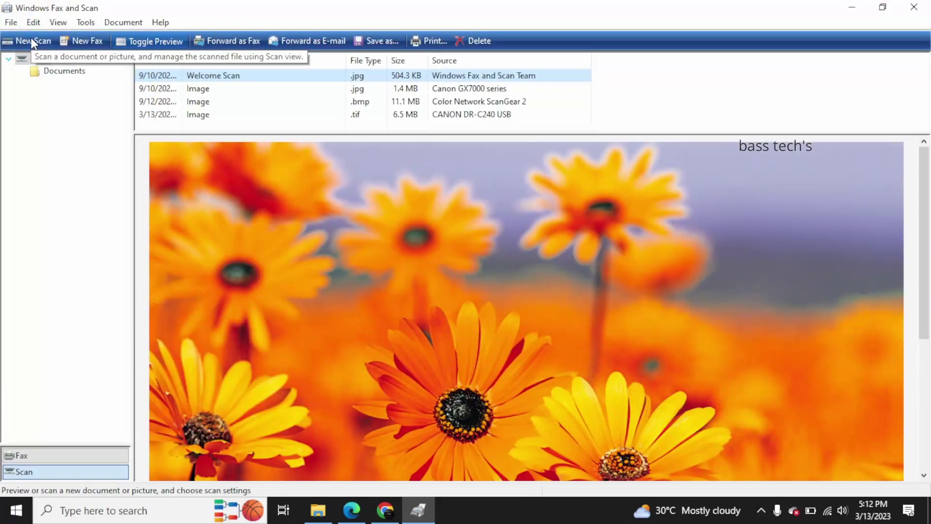
{"action": "left_click", "coordinate": [30, 39]}
{"action": "left_click", "coordinate": [478, 215]}
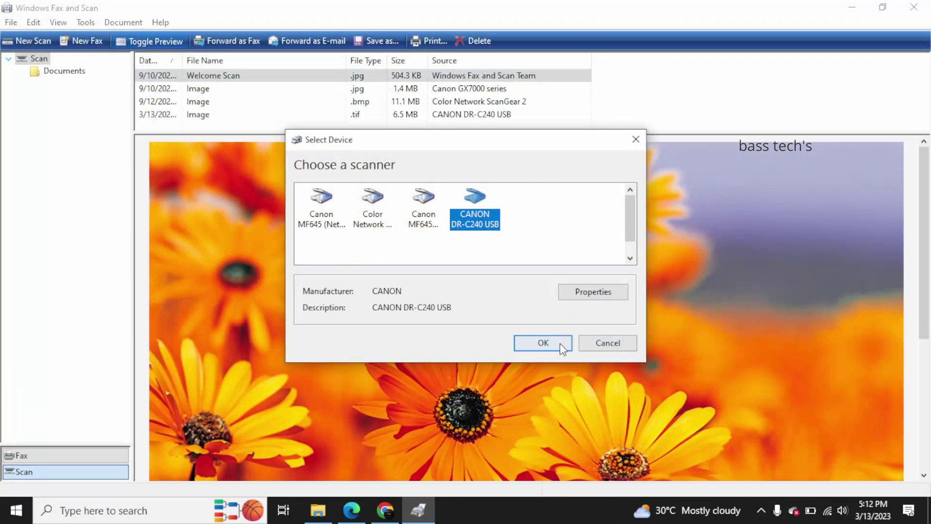
{"action": "left_click", "coordinate": [551, 340]}
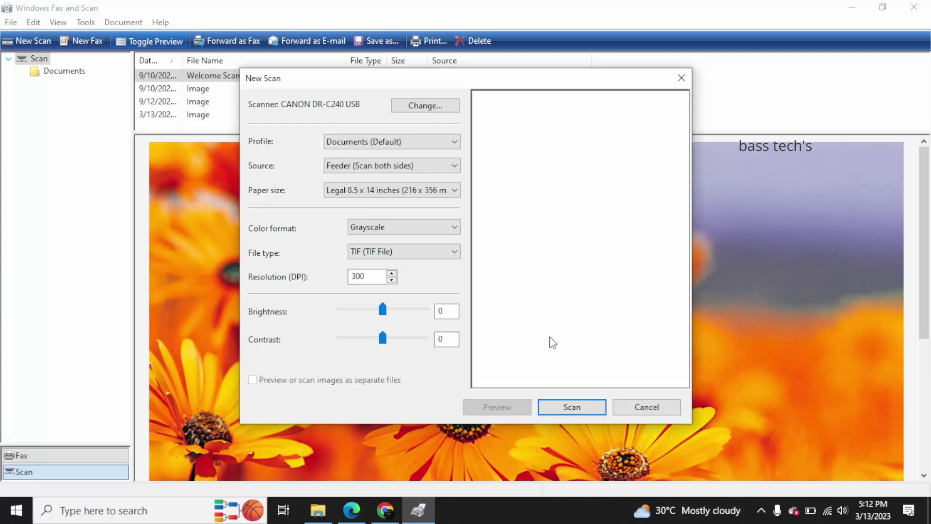
Step: Scan the page in Color format as a JPG file
{"action": "left_click", "coordinate": [398, 229]}
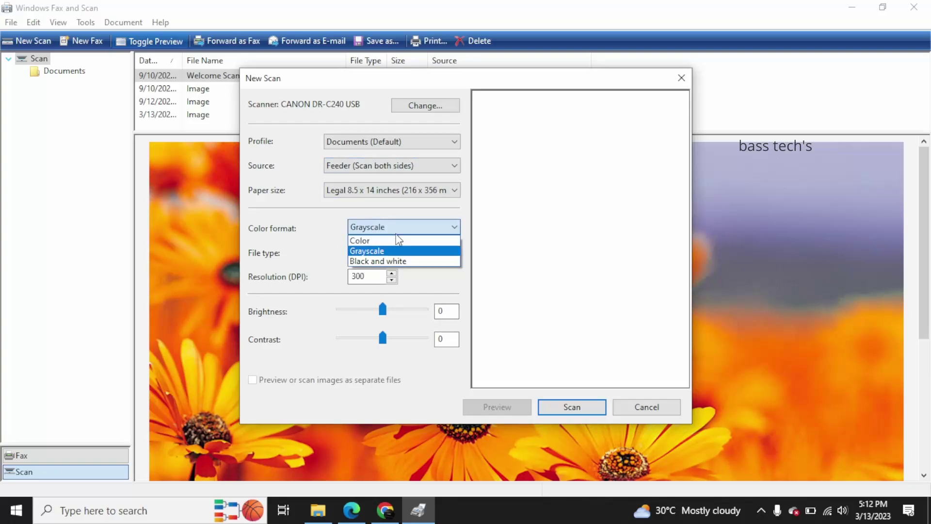
{"action": "left_click", "coordinate": [397, 241]}
{"action": "left_click", "coordinate": [409, 251]}
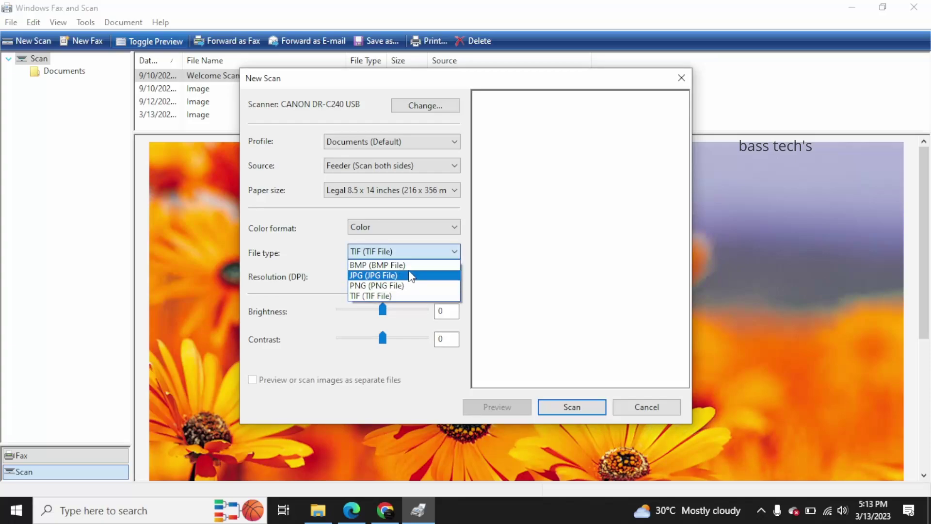
{"action": "left_click", "coordinate": [412, 277]}
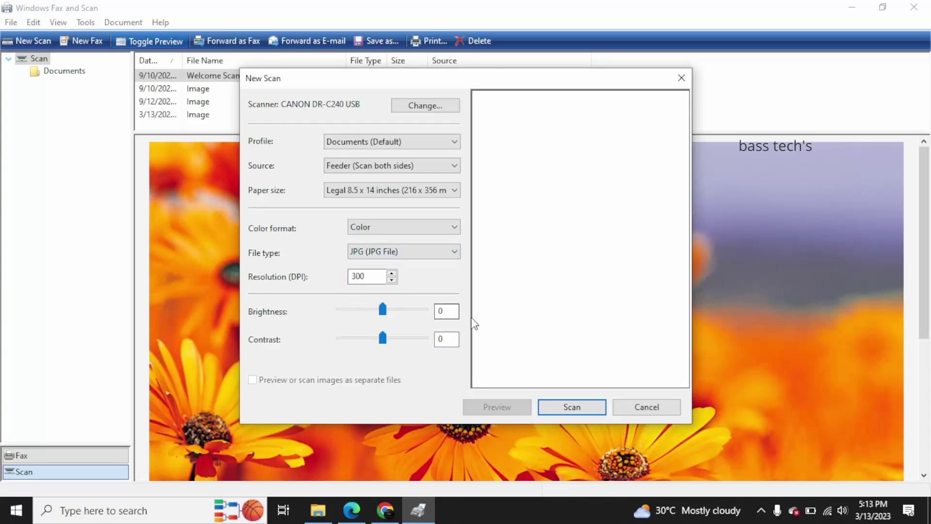
{"action": "left_click", "coordinate": [579, 406]}
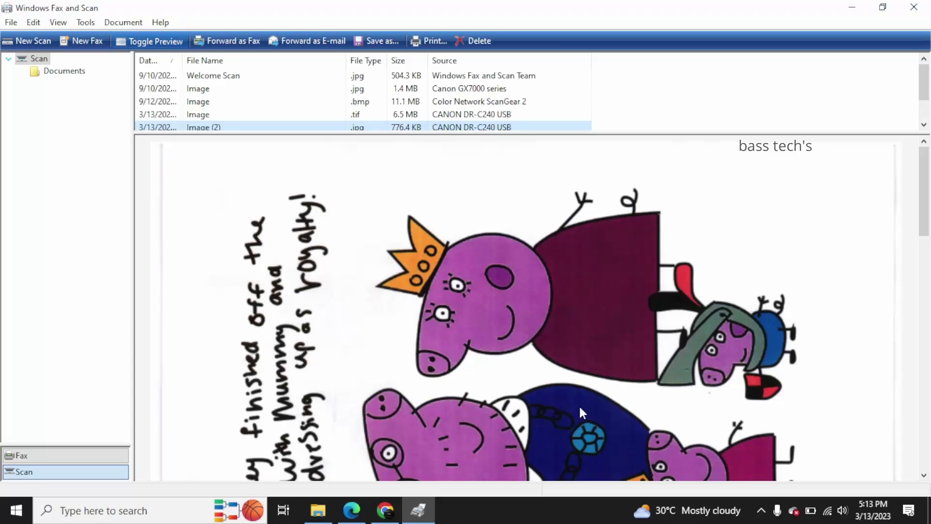
Step: View Image (2) and Image (3) full size in Photos, then close Windows Fax and Scan
{"action": "scroll", "coordinate": [359, 123], "scroll_direction": "down", "scroll_amount": 1}
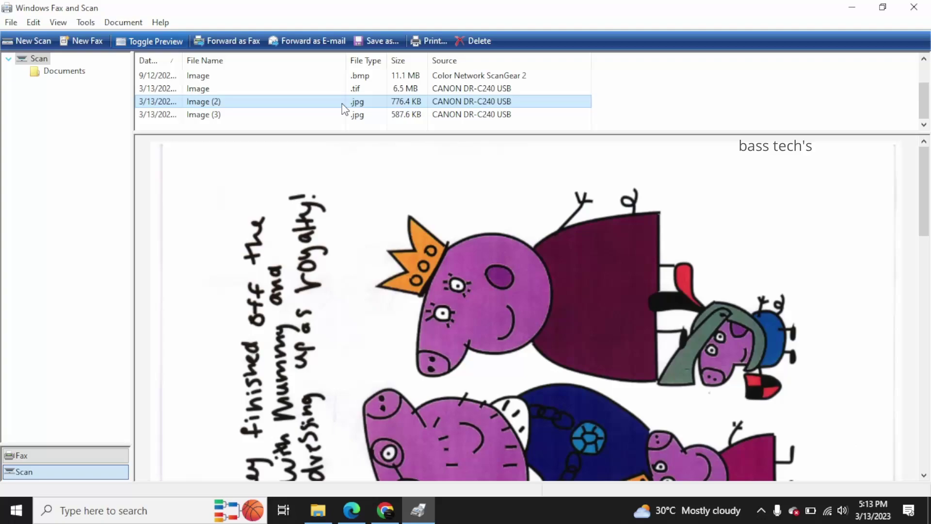
{"action": "double_click", "coordinate": [343, 106]}
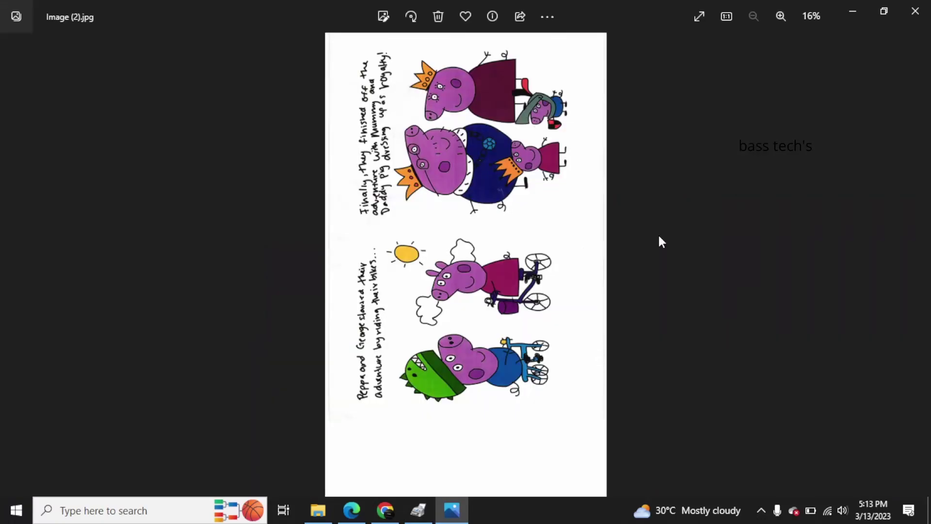
{"action": "left_click", "coordinate": [914, 12]}
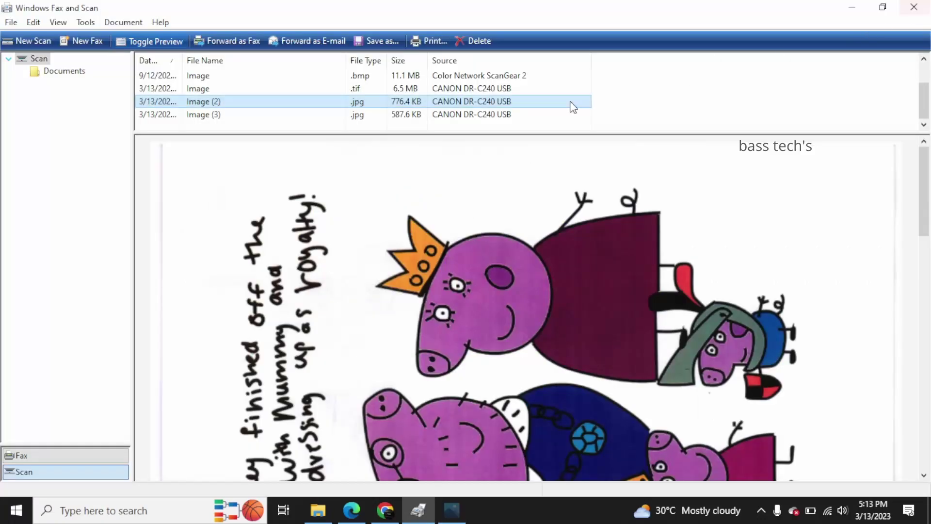
{"action": "left_click", "coordinate": [234, 114]}
{"action": "double_click", "coordinate": [724, 349]}
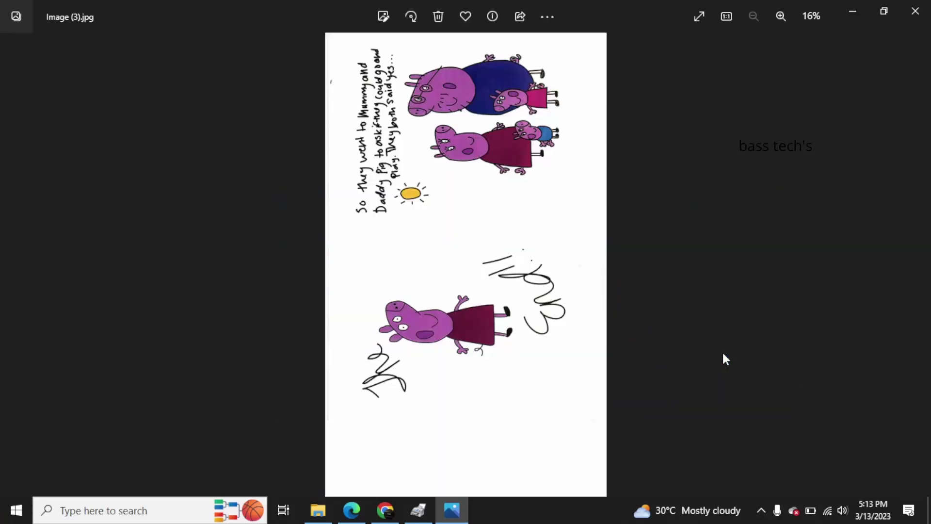
{"action": "scroll", "coordinate": [722, 350], "scroll_direction": "up", "scroll_amount": 2}
{"action": "left_click", "coordinate": [915, 11]}
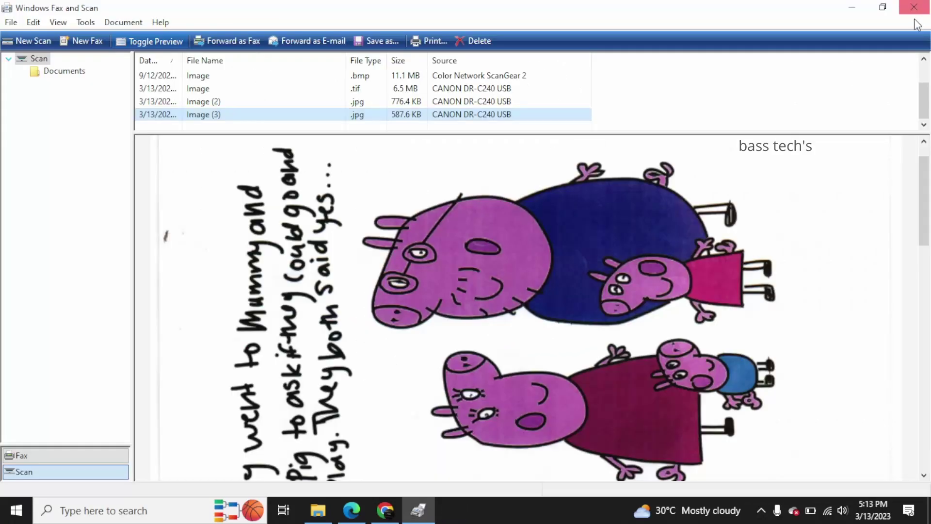
{"action": "left_click", "coordinate": [914, 11]}
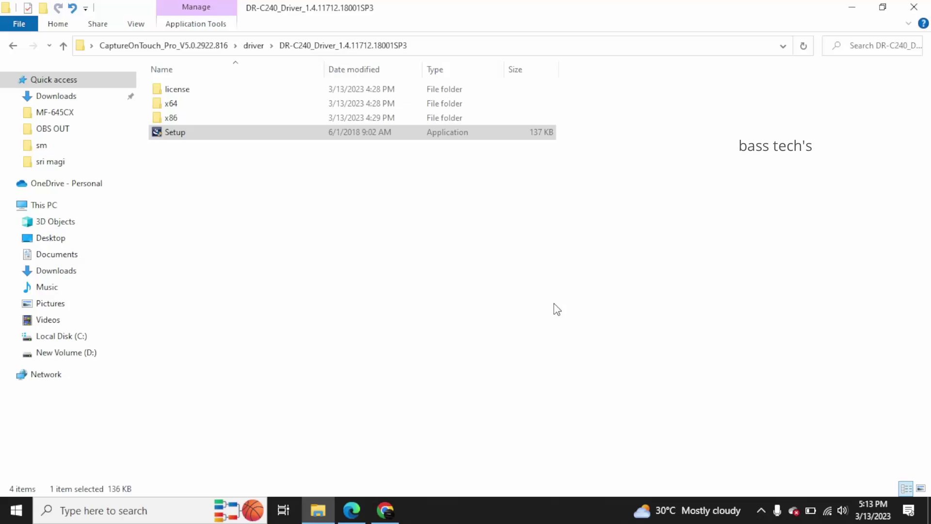
Step: Close the driver folder and run the CaptureOnTouch_Pro_V5.0.2922.816 setup as administrator
{"action": "left_click", "coordinate": [914, 6]}
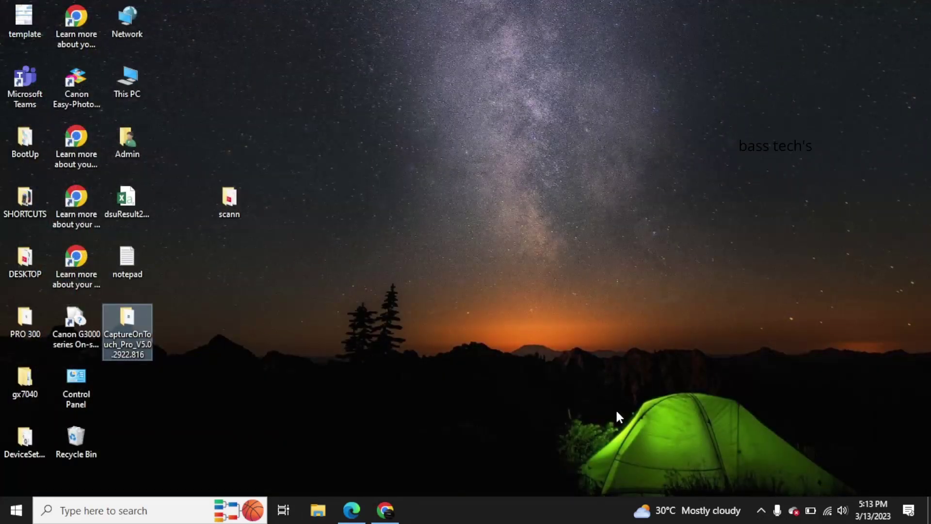
{"action": "double_click", "coordinate": [145, 330]}
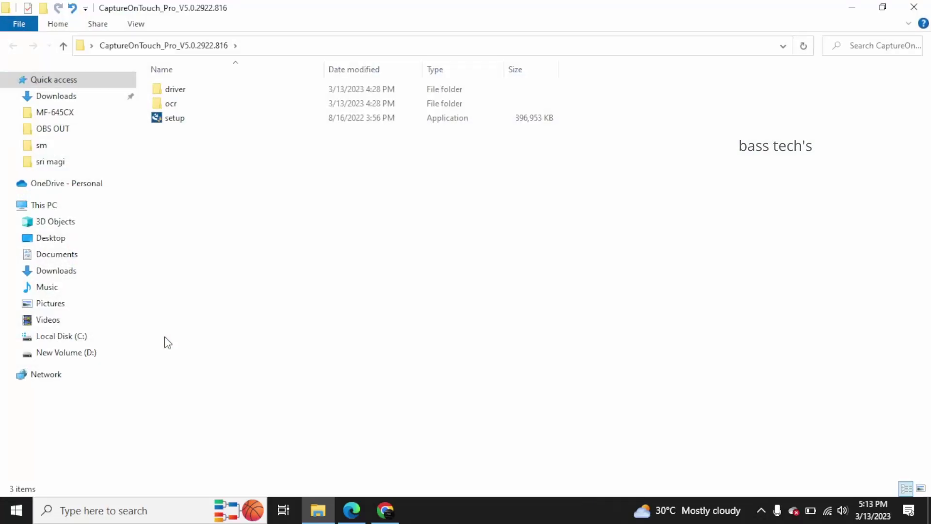
{"action": "right_click", "coordinate": [175, 120]}
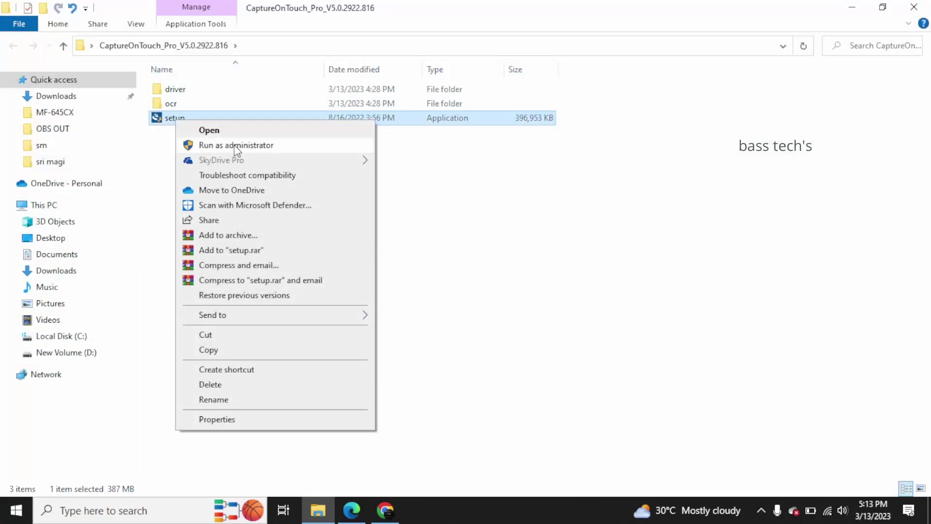
{"action": "left_click", "coordinate": [263, 146]}
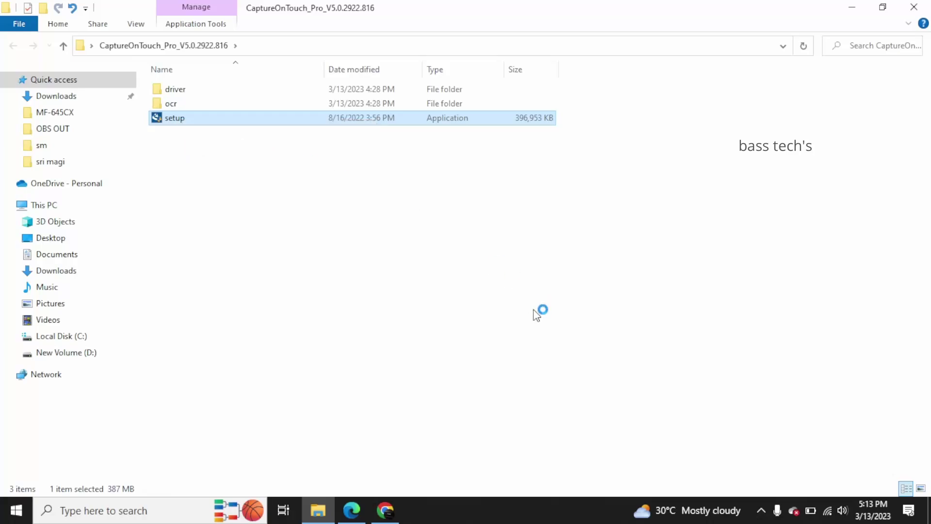
{"action": "left_click", "coordinate": [385, 510]}
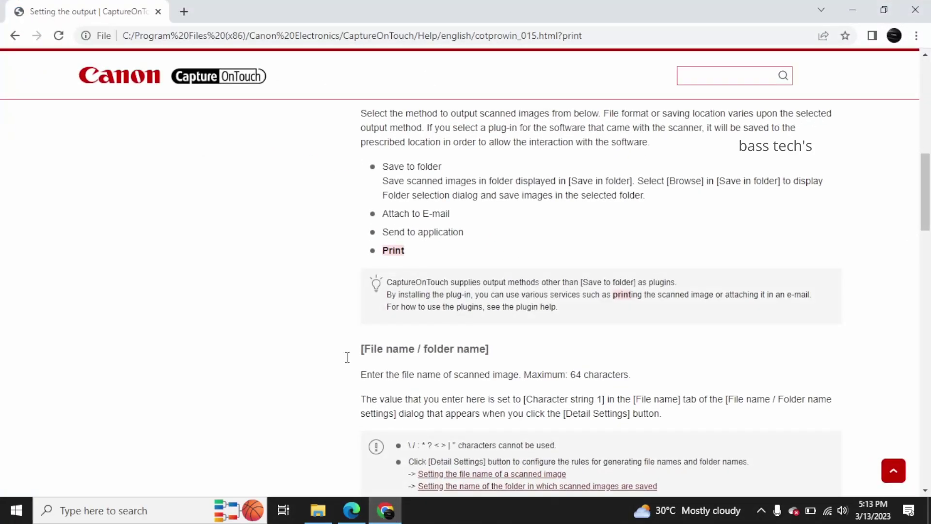
{"action": "scroll", "coordinate": [347, 357], "scroll_direction": "up", "scroll_amount": 4}
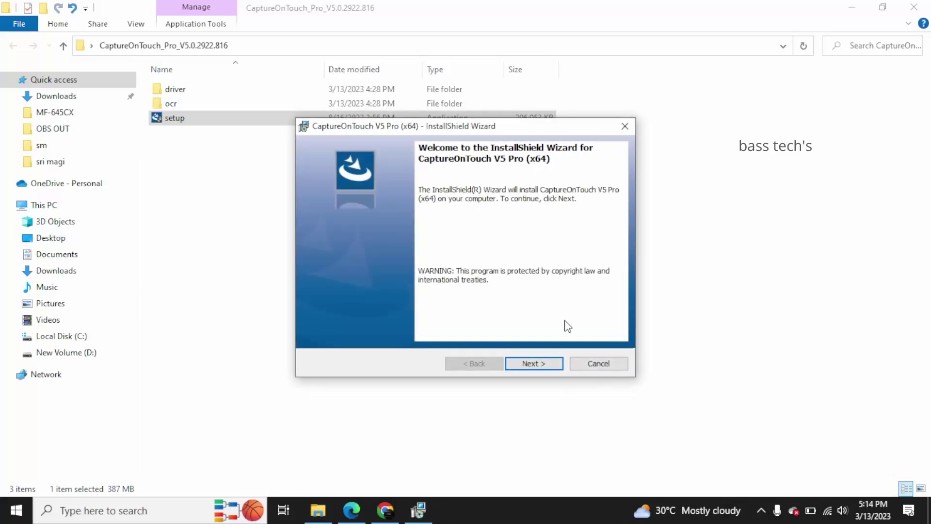
Step: Accept the licence, install CaptureOnTouch V5 Pro (x64), and finish the wizard
{"action": "left_click", "coordinate": [547, 368]}
{"action": "left_click", "coordinate": [418, 316]}
{"action": "left_click", "coordinate": [534, 364]}
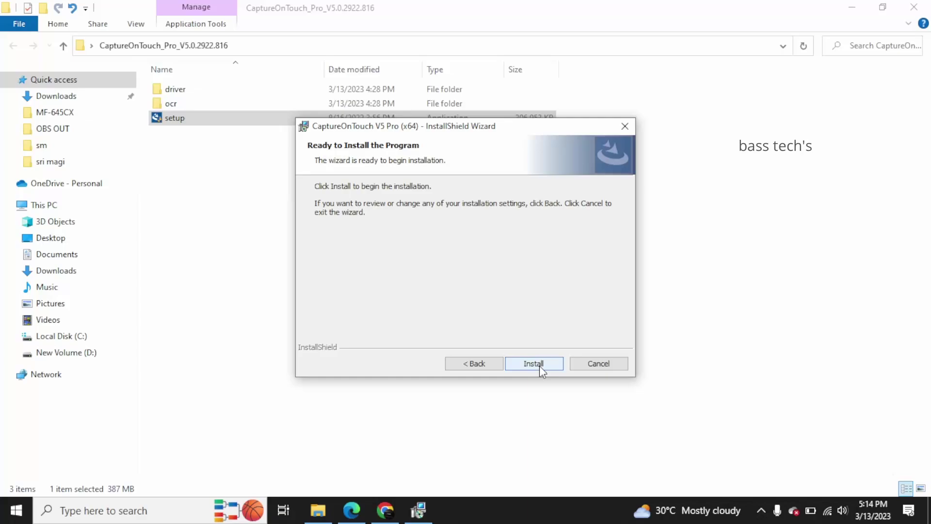
{"action": "left_click", "coordinate": [539, 366]}
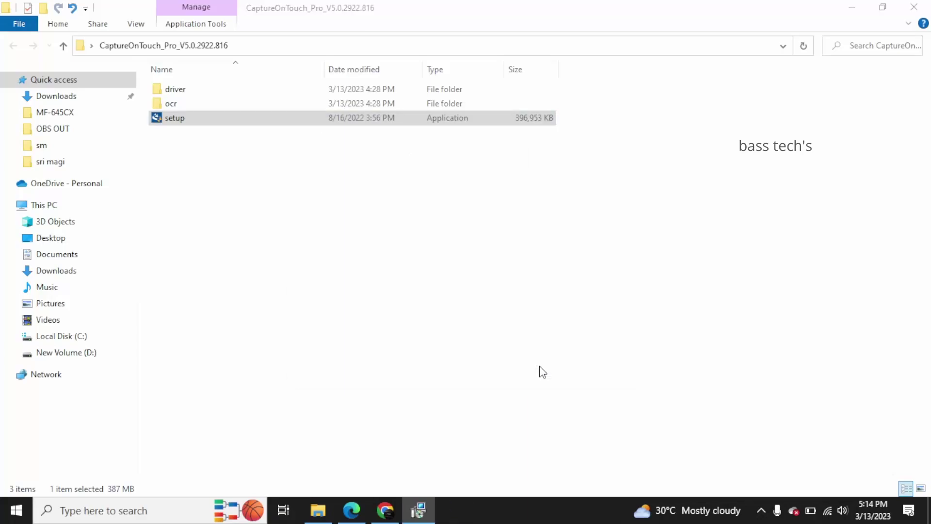
{"action": "left_click", "coordinate": [856, 6]}
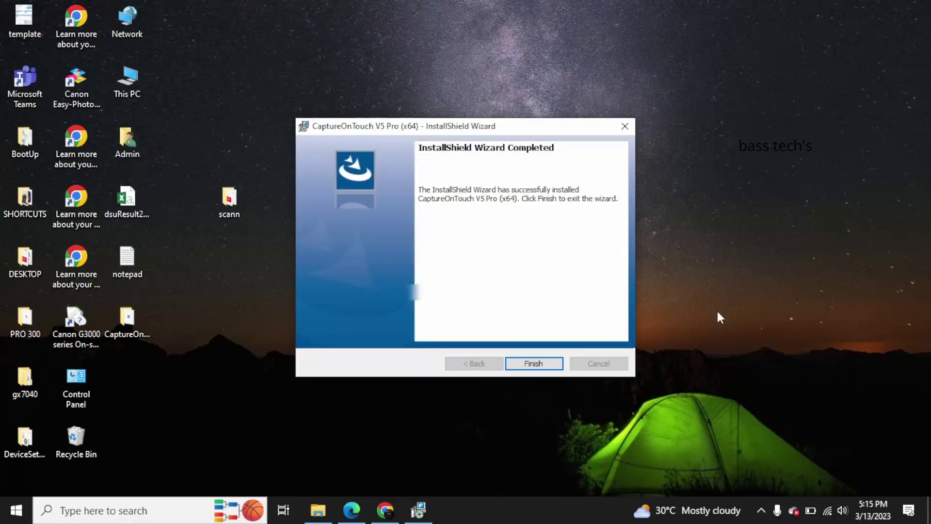
{"action": "left_click", "coordinate": [534, 363]}
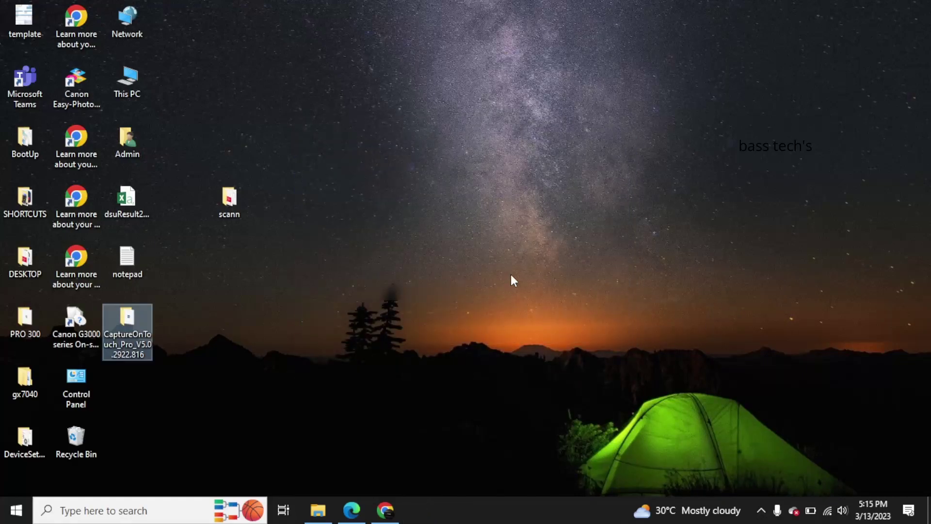
Step: Refresh the desktop, inspect the Working folder in CaptureOnTouch System Configuration, and cancel
{"action": "right_click", "coordinate": [511, 270]}
{"action": "left_click", "coordinate": [545, 309]}
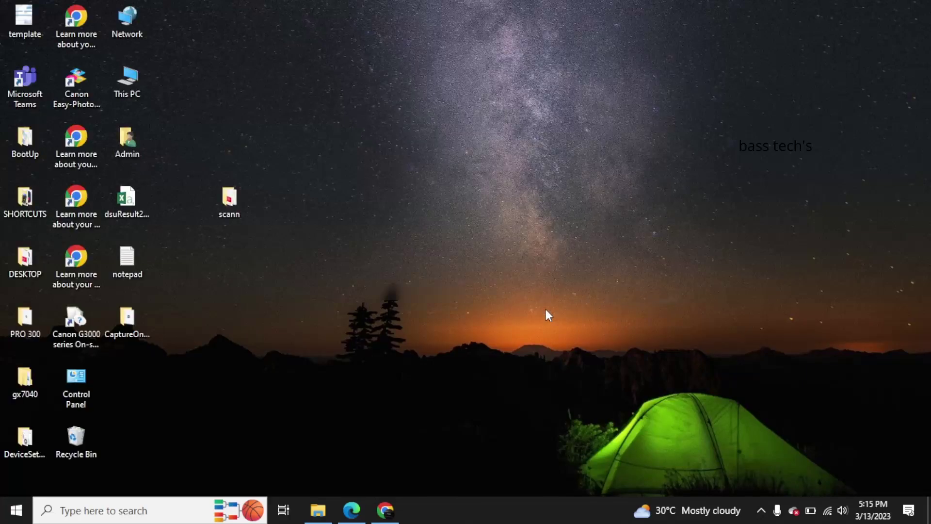
{"action": "key", "text": "super"}
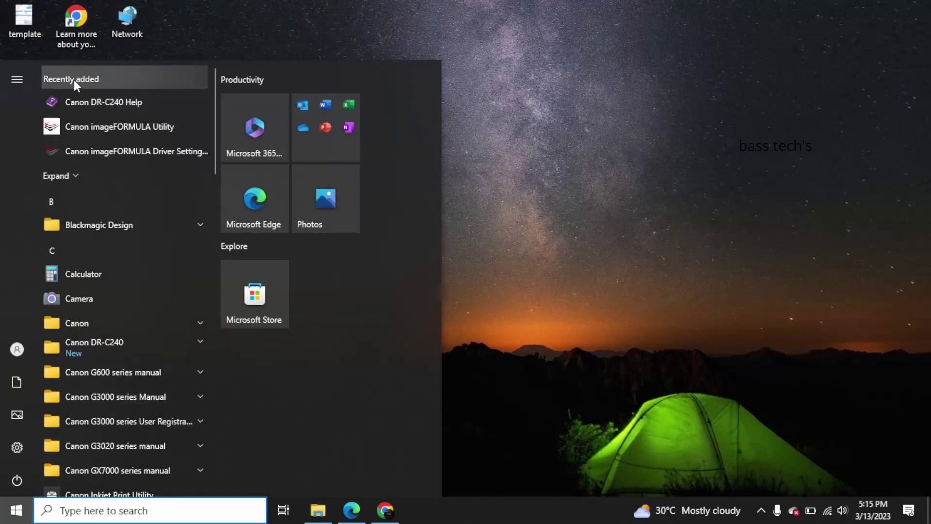
{"action": "scroll", "coordinate": [160, 270], "scroll_direction": "down", "scroll_amount": 6}
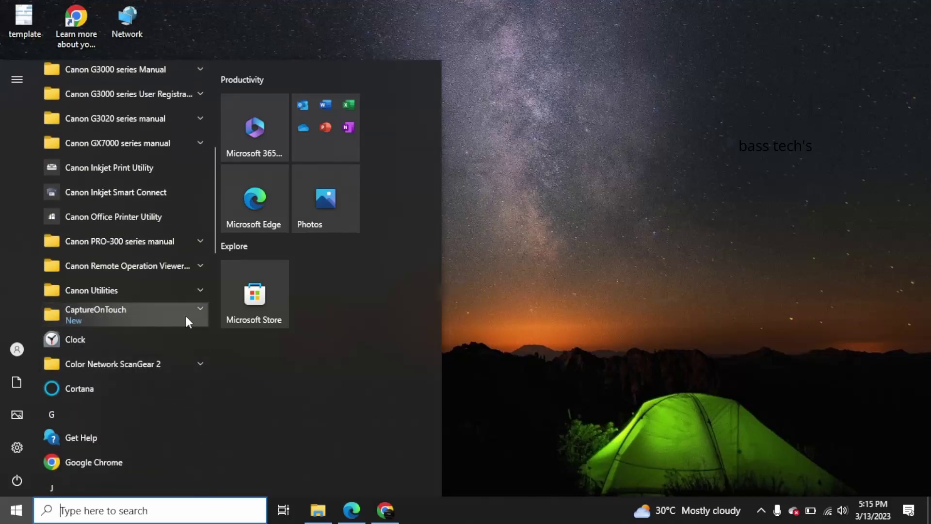
{"action": "left_click", "coordinate": [200, 307]}
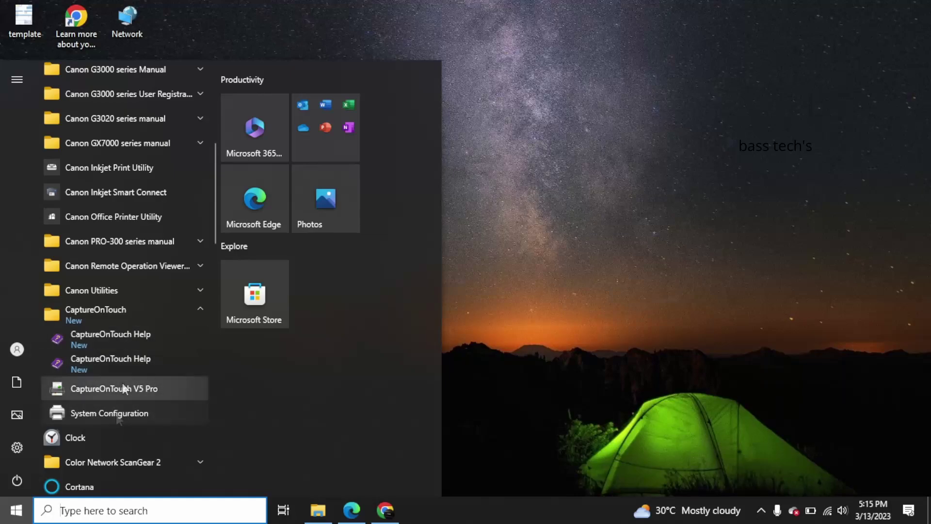
{"action": "left_click", "coordinate": [115, 413]}
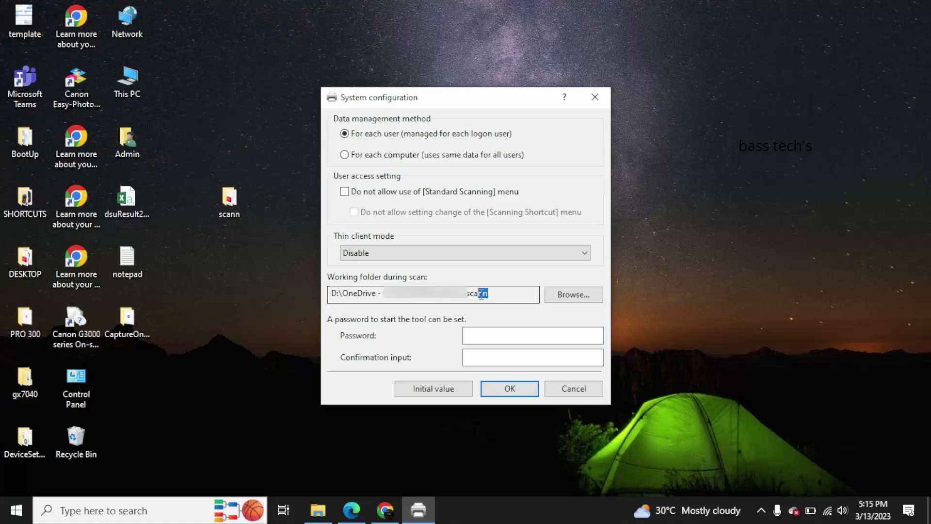
{"action": "left_click_drag", "start_coordinate": [481, 295], "coordinate": [330, 294]}
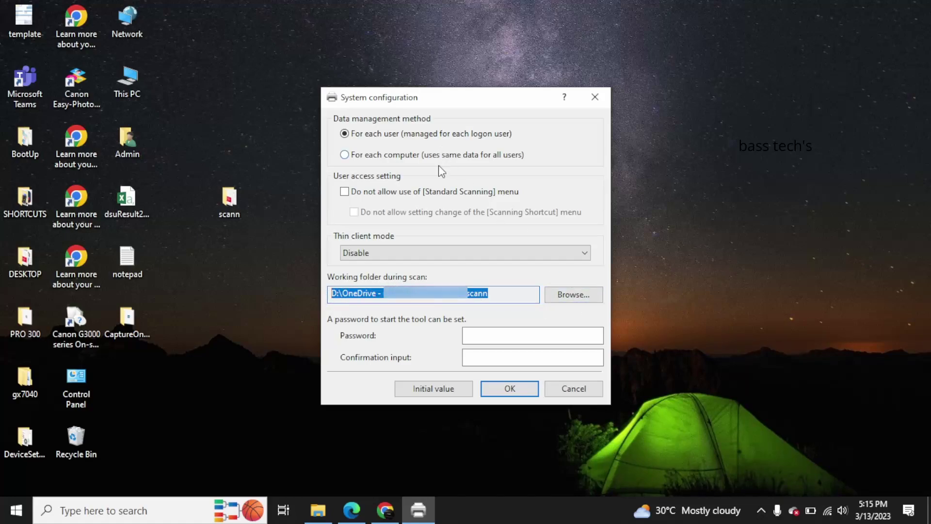
{"action": "left_click", "coordinate": [584, 391]}
Step: Launch CaptureOnTouch V5 Pro from the Start menu's CaptureOnTouch group
{"action": "left_click", "coordinate": [16, 510]}
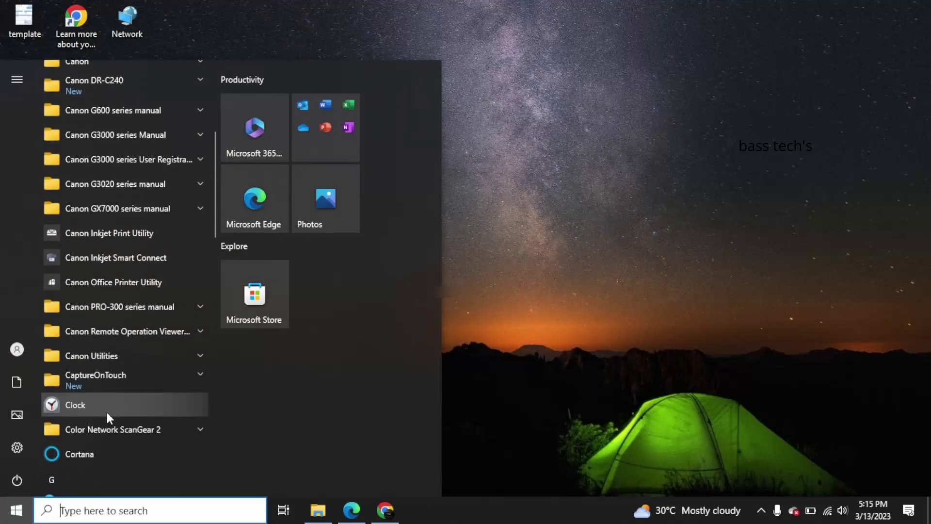
{"action": "left_click", "coordinate": [107, 377]}
{"action": "scroll", "coordinate": [111, 383], "scroll_direction": "down", "scroll_amount": 3}
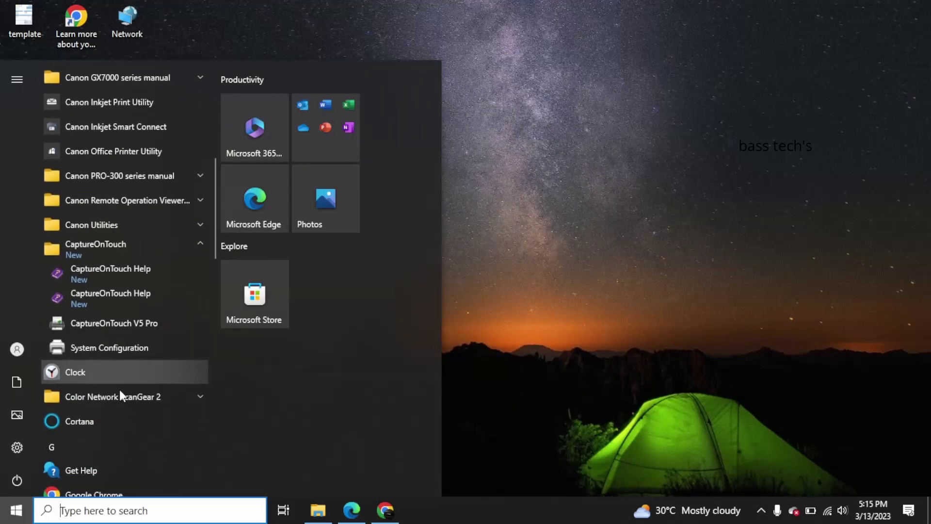
{"action": "left_click", "coordinate": [119, 324]}
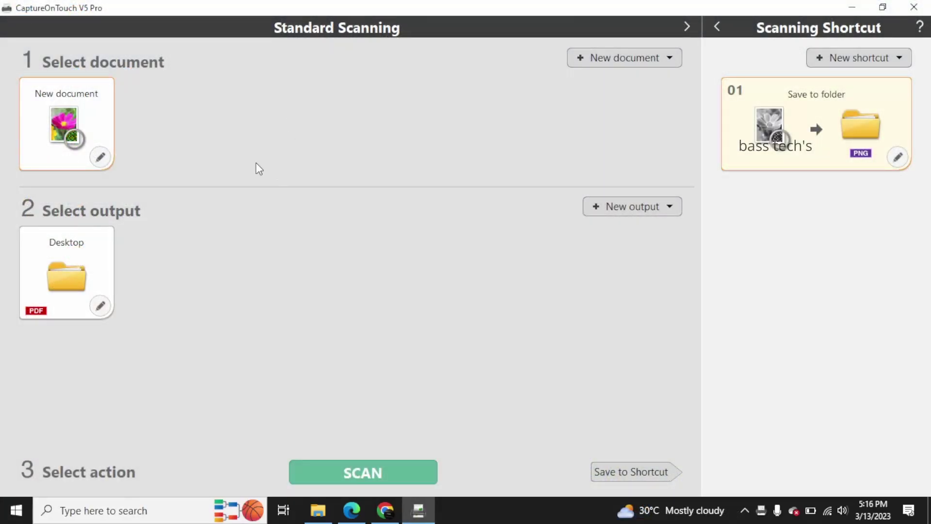
Step: Edit the Desktop output preset, keeping Save to folder as the output method
{"action": "mouse_move", "coordinate": [68, 109]}
{"action": "left_click", "coordinate": [71, 271]}
{"action": "left_click", "coordinate": [101, 306]}
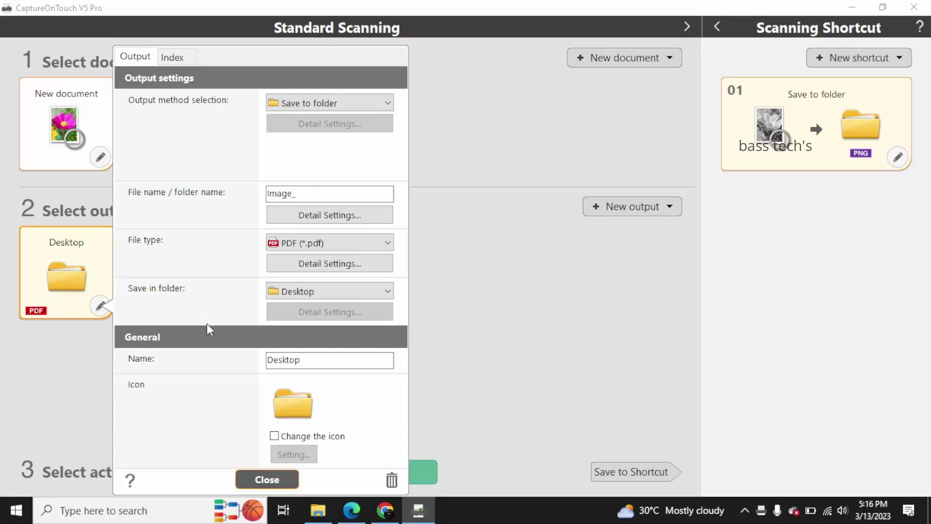
{"action": "left_click", "coordinate": [315, 104]}
{"action": "left_click", "coordinate": [328, 100]}
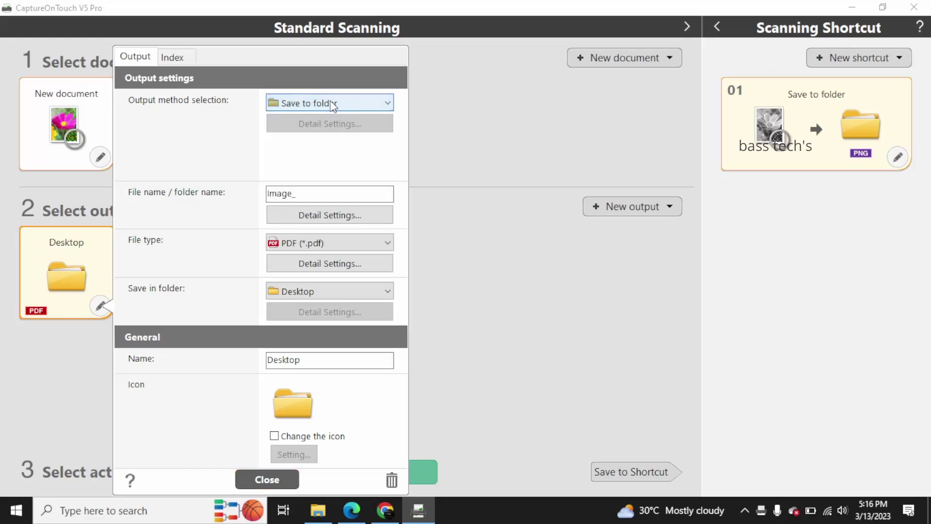
Step: Browse to and confirm the scann folder as the Desktop output's save location
{"action": "left_click", "coordinate": [358, 293]}
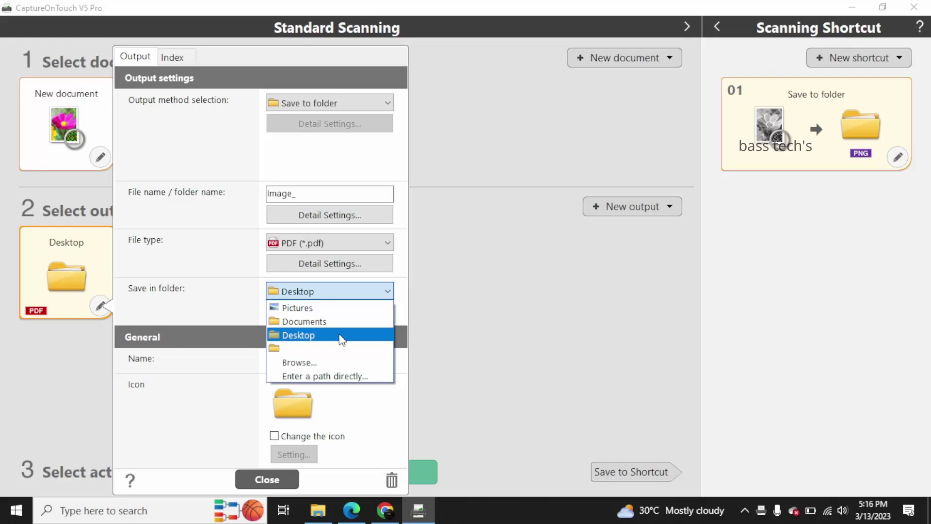
{"action": "left_click", "coordinate": [347, 376]}
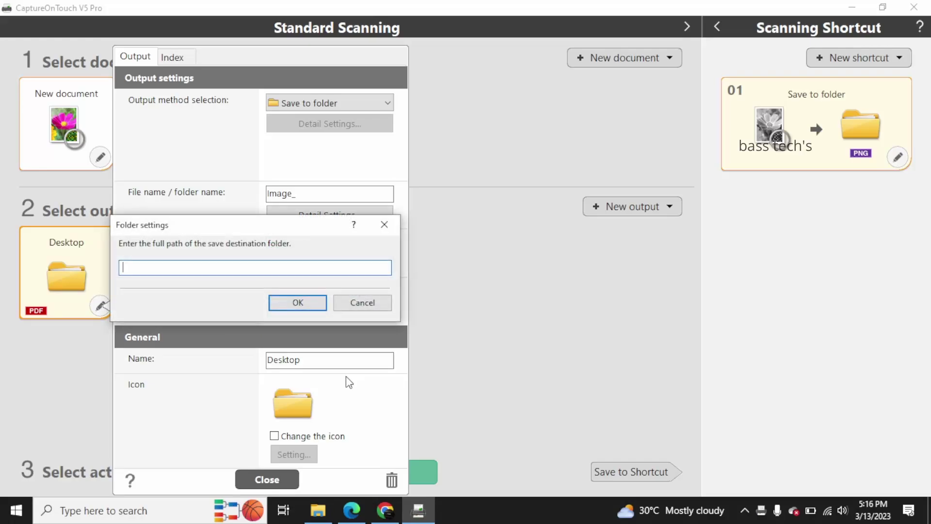
{"action": "left_click", "coordinate": [371, 303]}
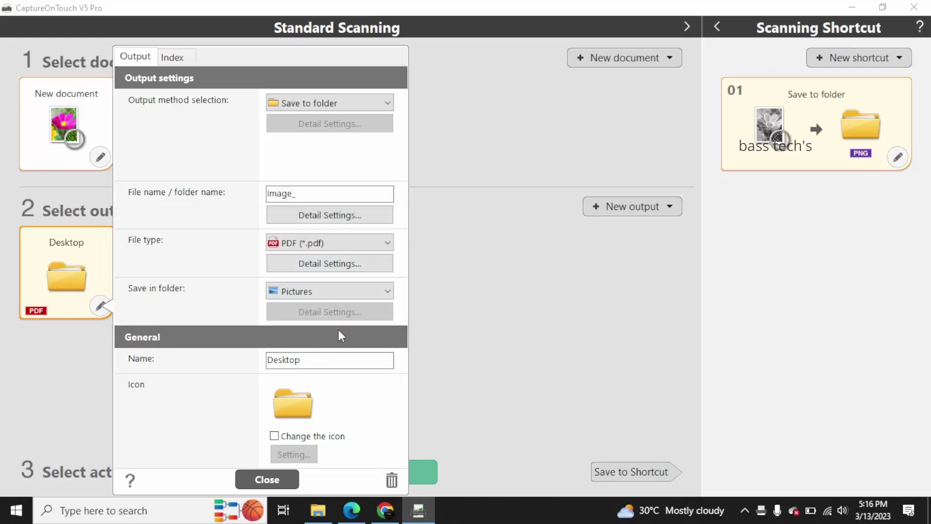
{"action": "left_click", "coordinate": [339, 291]}
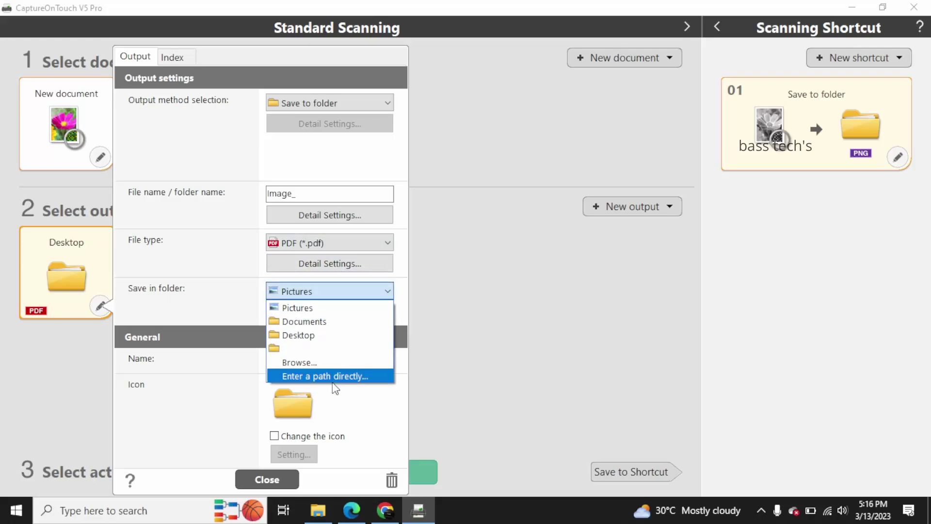
{"action": "left_click", "coordinate": [326, 361]}
{"action": "scroll", "coordinate": [228, 291], "scroll_direction": "down", "scroll_amount": 3}
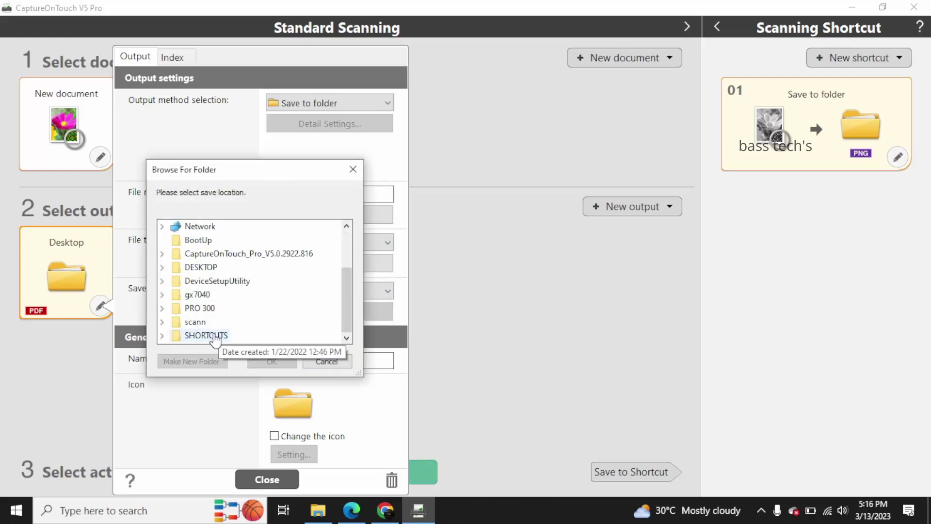
{"action": "left_click", "coordinate": [195, 307]}
{"action": "scroll", "coordinate": [290, 306], "scroll_direction": "down", "scroll_amount": 1}
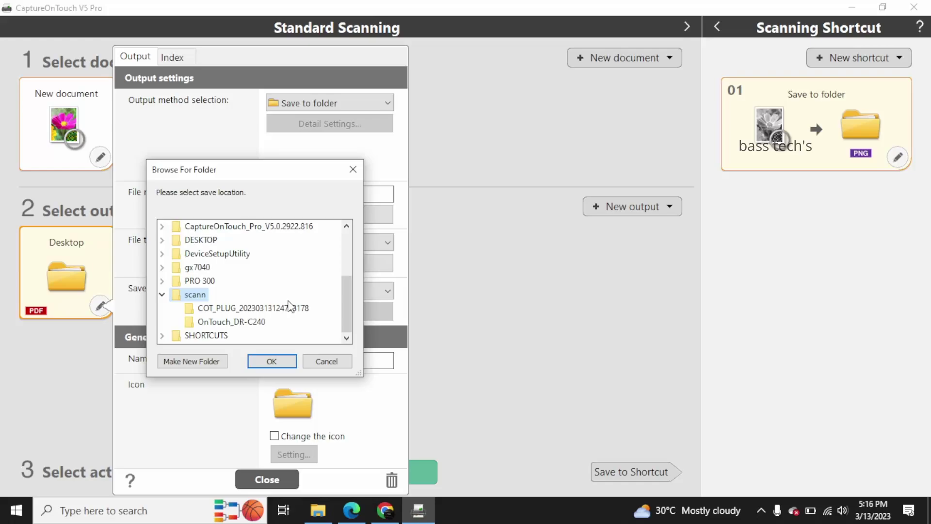
{"action": "left_click", "coordinate": [280, 363]}
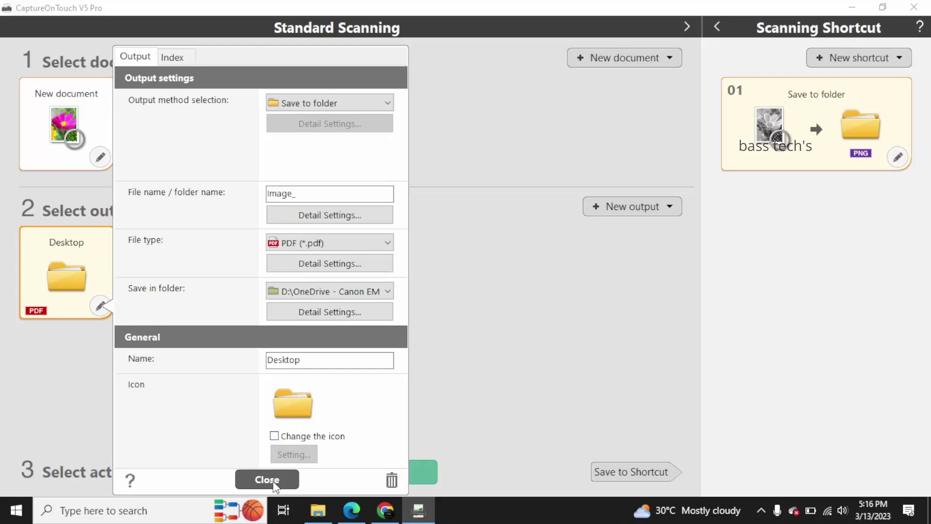
Step: Look over the index settings, keep PDF as the file type, and close the output settings
{"action": "left_click", "coordinate": [173, 57]}
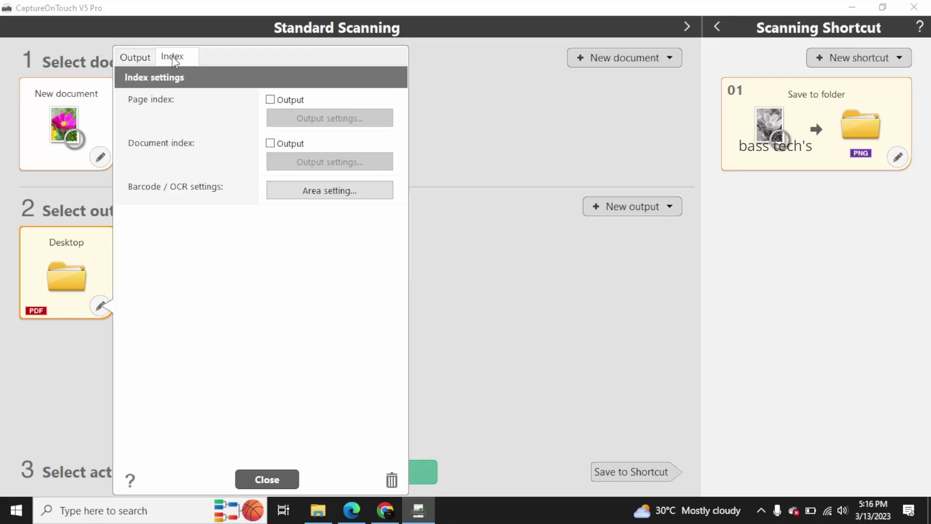
{"action": "left_click", "coordinate": [132, 62]}
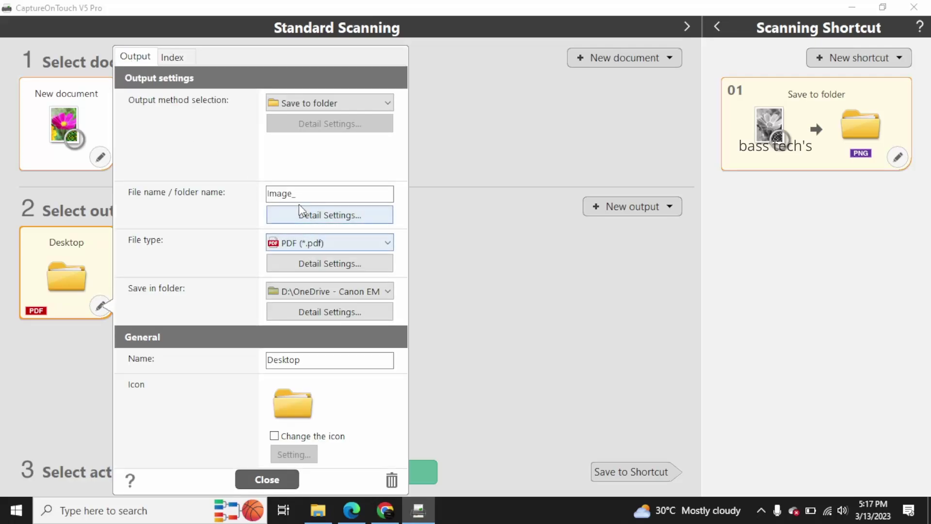
{"action": "left_click", "coordinate": [349, 241]}
{"action": "left_click", "coordinate": [350, 241]}
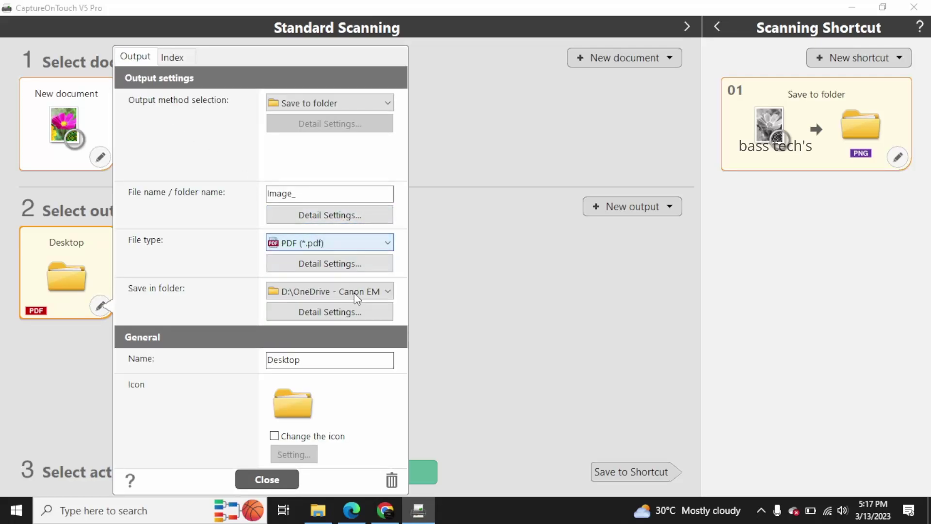
{"action": "left_click", "coordinate": [74, 107]}
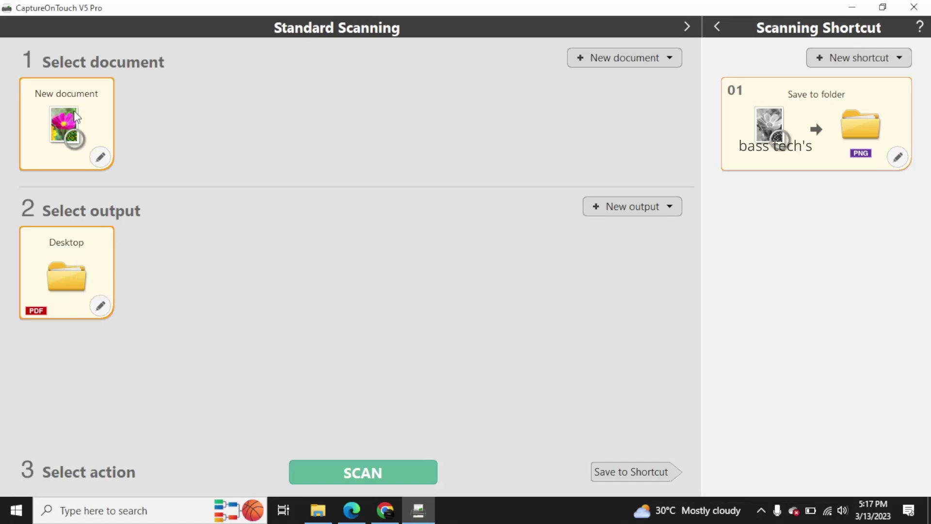
Step: Review the New document scan settings, keeping page size and 200 dpi resolution unchanged
{"action": "left_click", "coordinate": [74, 110]}
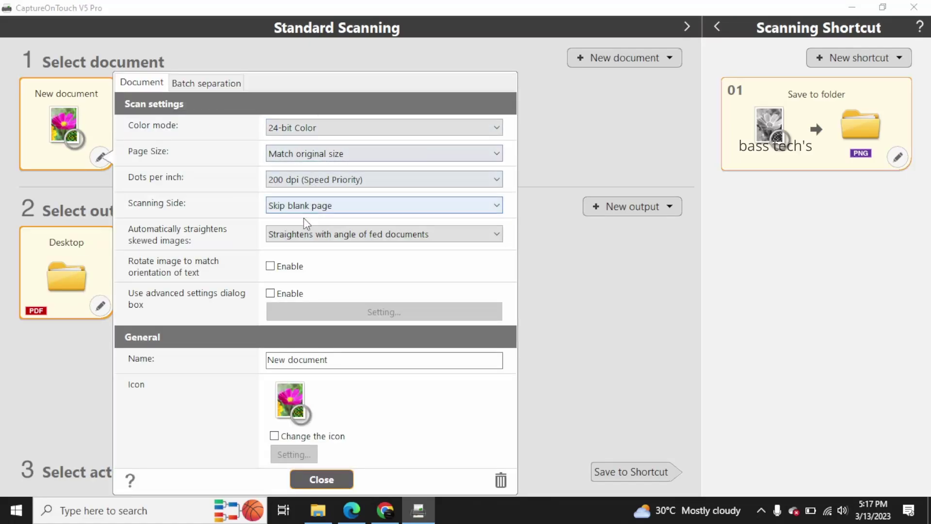
{"action": "left_click", "coordinate": [309, 153]}
{"action": "left_click", "coordinate": [306, 182]}
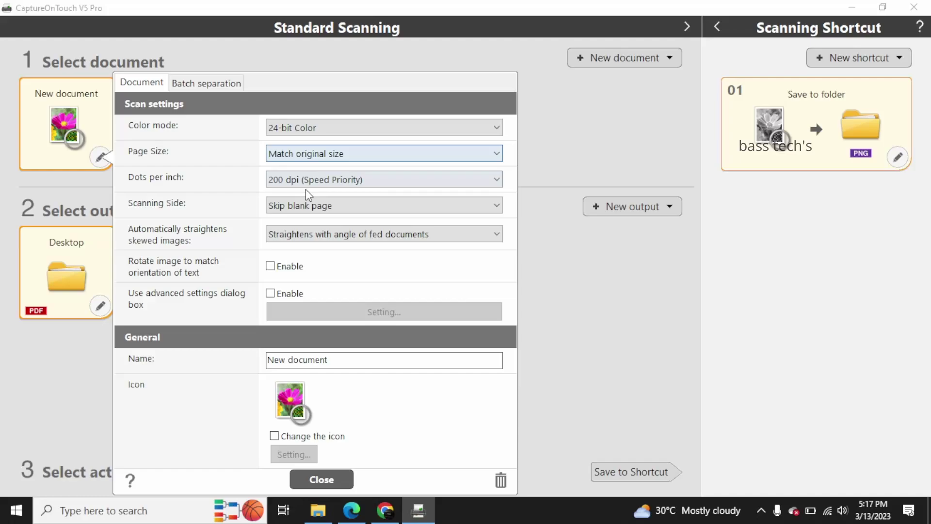
{"action": "left_click", "coordinate": [305, 181]}
{"action": "left_click", "coordinate": [307, 182]}
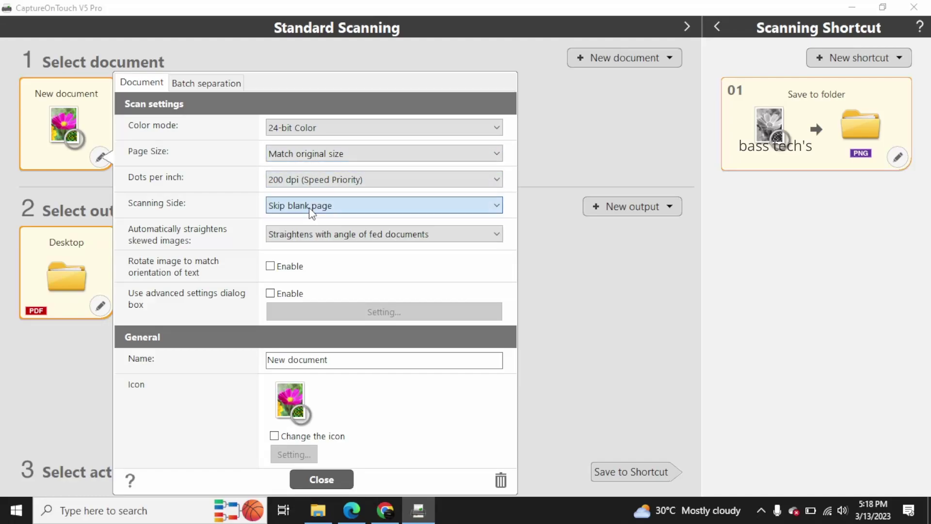
{"action": "left_click", "coordinate": [210, 82]}
{"action": "left_click", "coordinate": [139, 83]}
{"action": "left_click", "coordinate": [321, 479]}
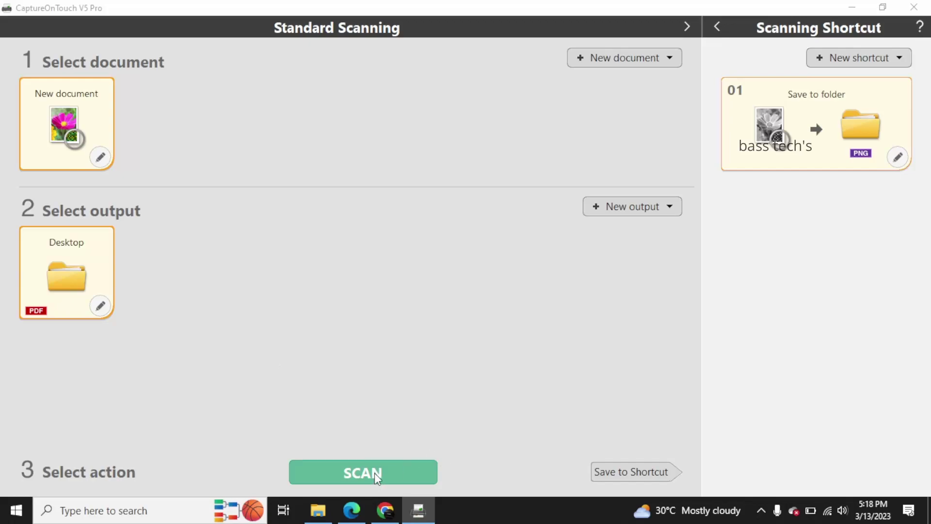
Step: Scan the document, preview both scanned pages, and finish saving them
{"action": "left_click", "coordinate": [375, 472]}
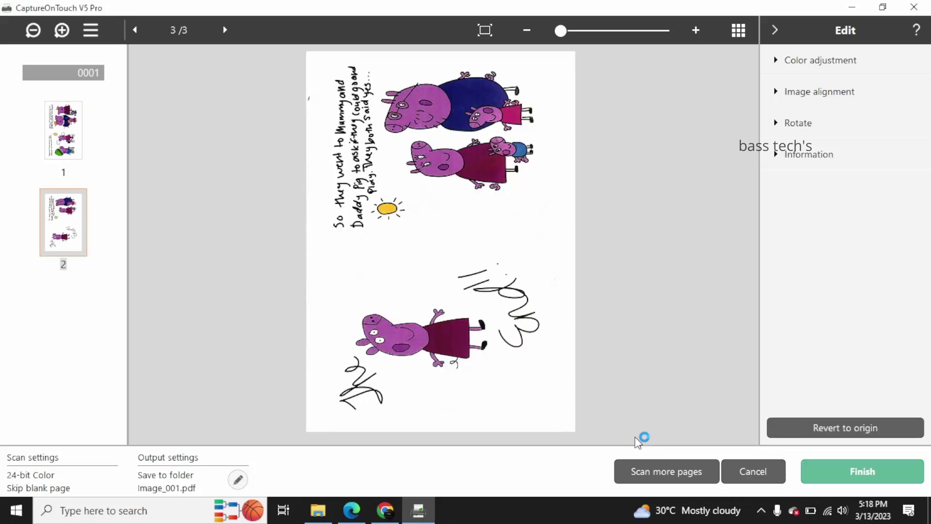
{"action": "left_click", "coordinate": [66, 140]}
{"action": "left_click", "coordinate": [68, 214]}
{"action": "left_click", "coordinate": [57, 132]}
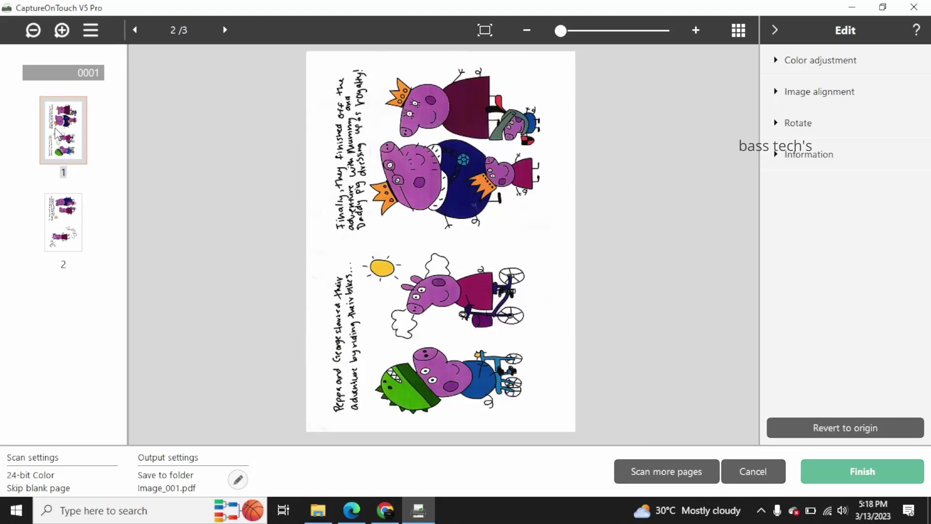
{"action": "left_click", "coordinate": [73, 218]}
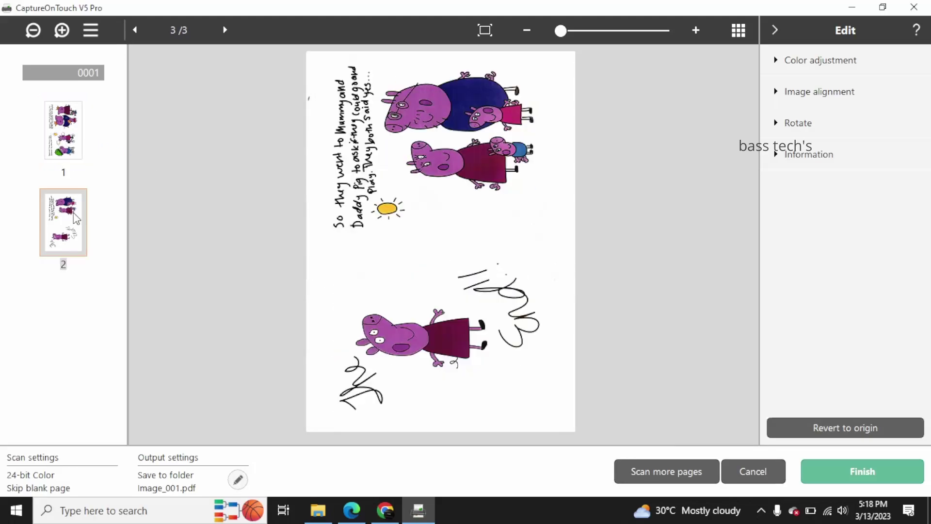
{"action": "left_click", "coordinate": [862, 473]}
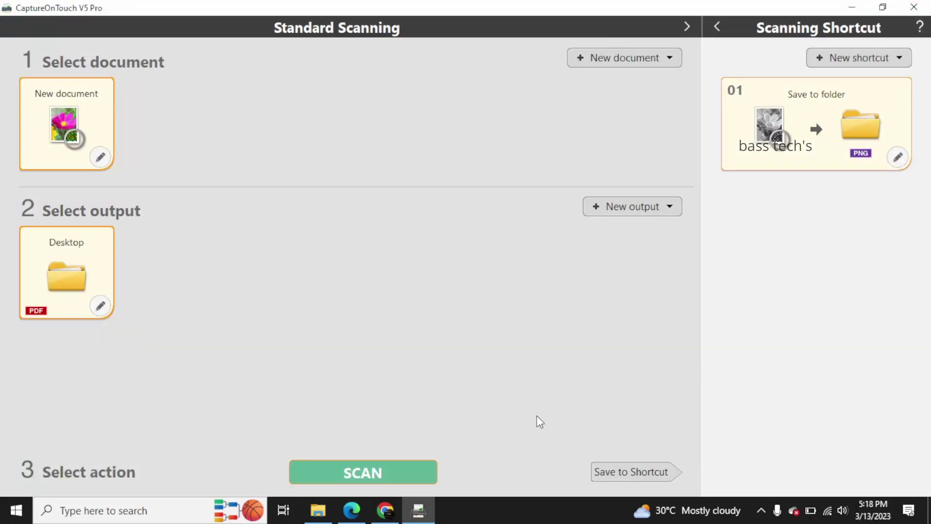
{"action": "left_click", "coordinate": [852, 7]}
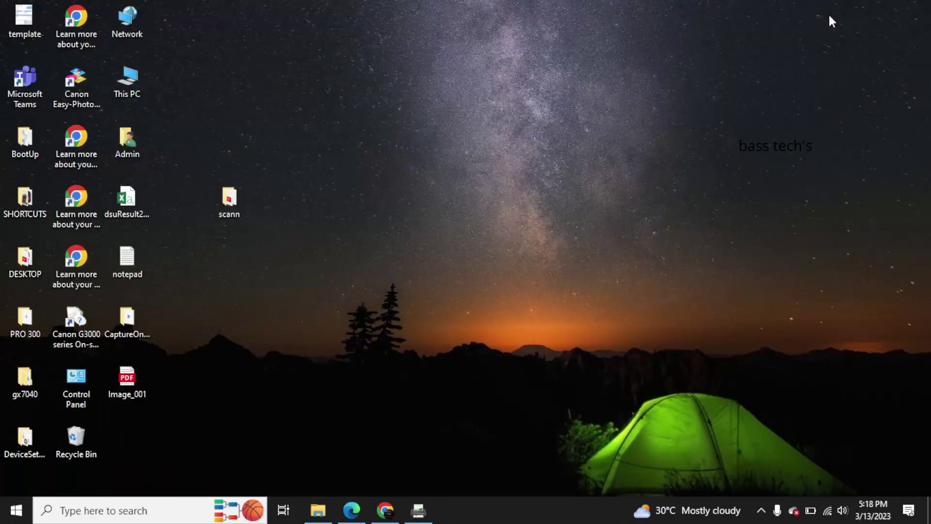
{"action": "double_click", "coordinate": [232, 208]}
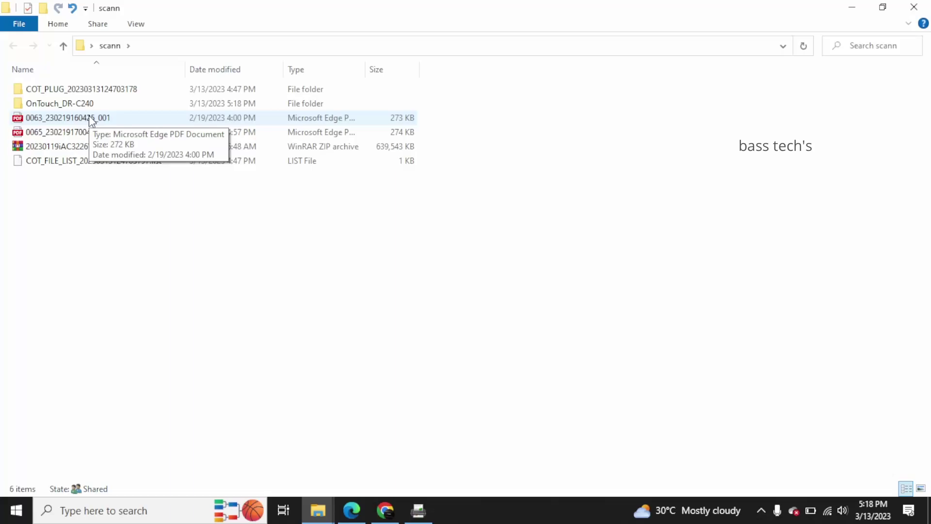
{"action": "double_click", "coordinate": [87, 132]}
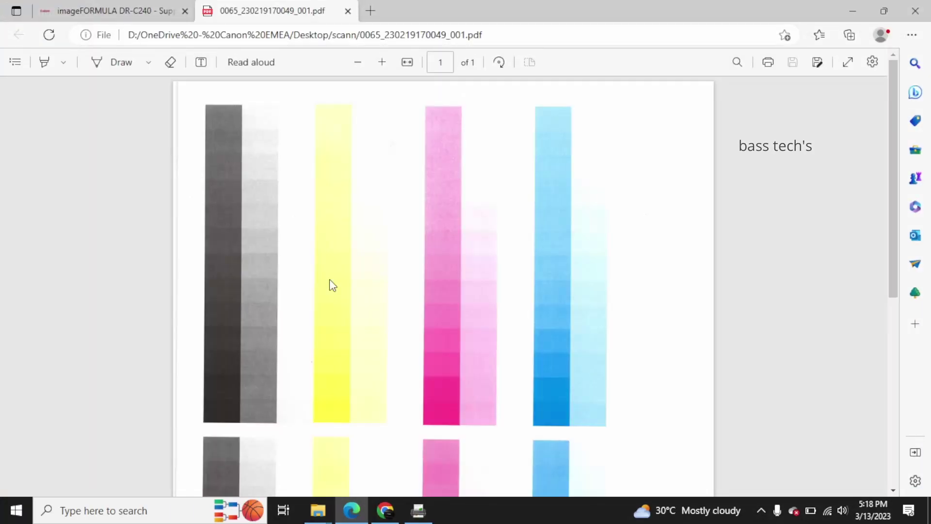
{"action": "key", "text": "alt+Tab"}
{"action": "double_click", "coordinate": [56, 128]}
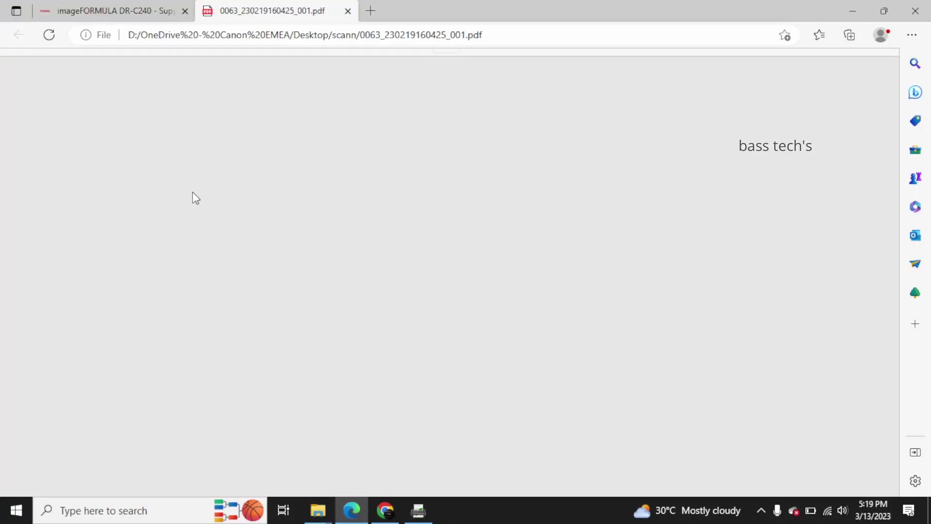
{"action": "scroll", "coordinate": [193, 201], "scroll_direction": "down", "scroll_amount": 5}
{"action": "key", "text": "alt+Tab"}
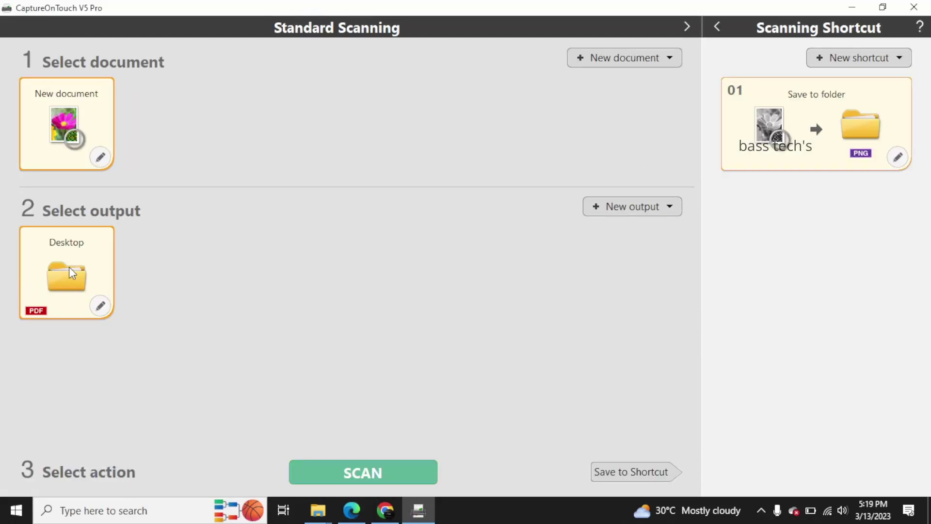
Step: Set the Desktop output's save folder to Pictures, then minimize CaptureOnTouch and the scann folder
{"action": "left_click", "coordinate": [100, 305]}
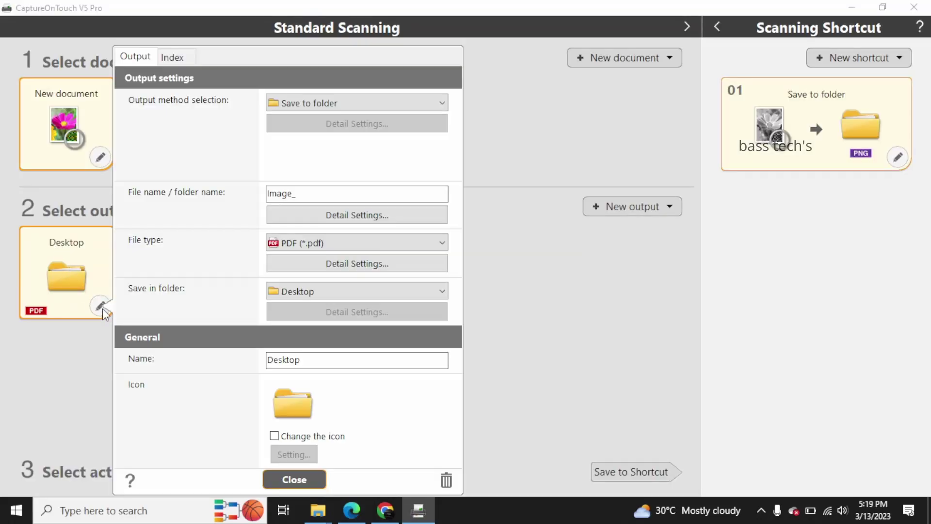
{"action": "left_click", "coordinate": [332, 292]}
{"action": "left_click", "coordinate": [329, 307]}
{"action": "left_click", "coordinate": [531, 412]}
{"action": "left_click", "coordinate": [852, 7]}
{"action": "left_click", "coordinate": [844, 7]}
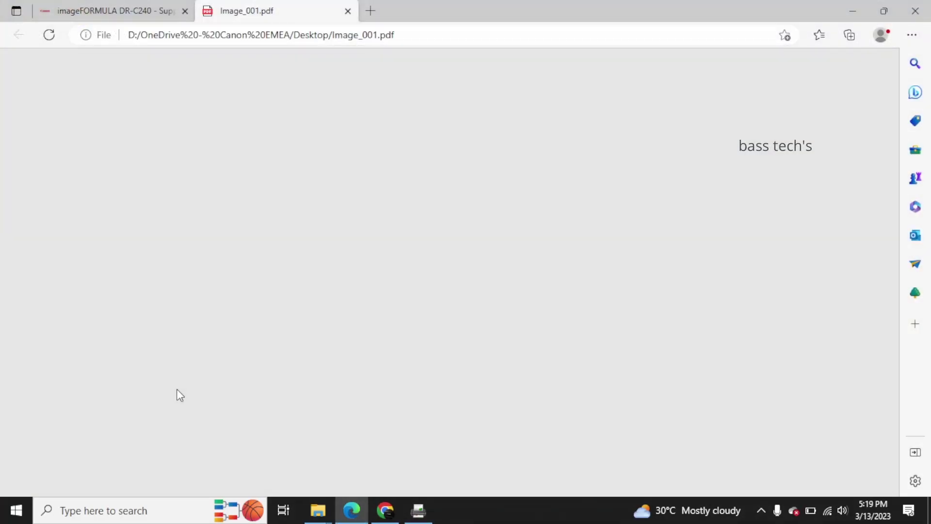
Step: Scroll through both pages of Image_001.pdf in Edge, then close the tab
{"action": "scroll", "coordinate": [312, 252], "scroll_direction": "down", "scroll_amount": 15}
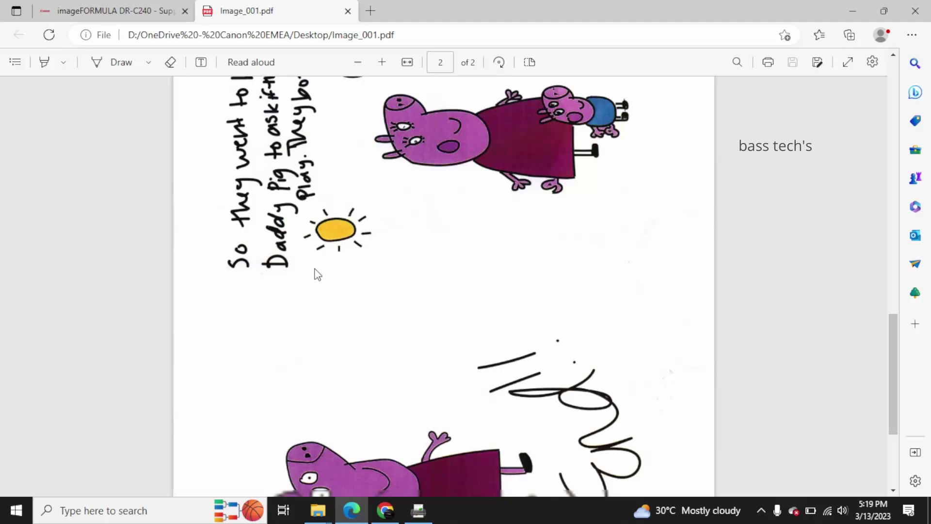
{"action": "scroll", "coordinate": [317, 277], "scroll_direction": "up", "scroll_amount": 8}
{"action": "scroll", "coordinate": [320, 284], "scroll_direction": "up", "scroll_amount": 5}
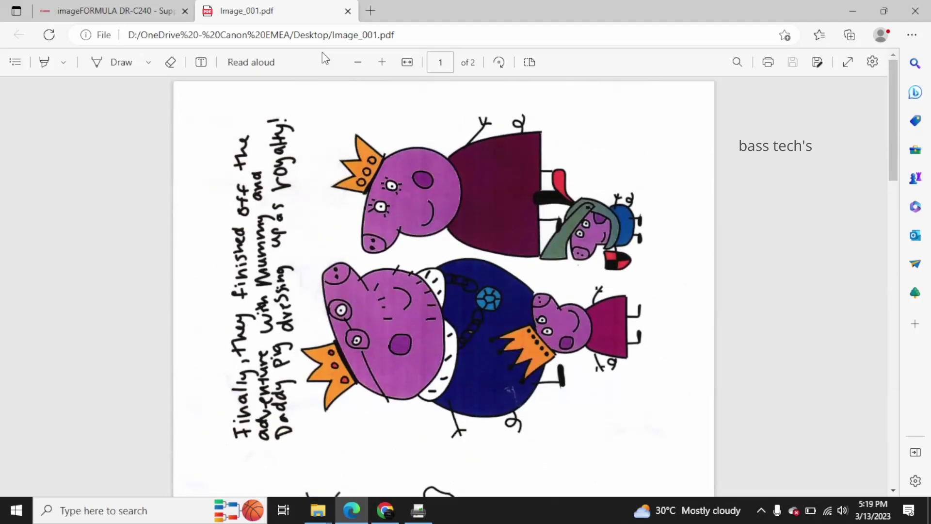
{"action": "left_click", "coordinate": [350, 10]}
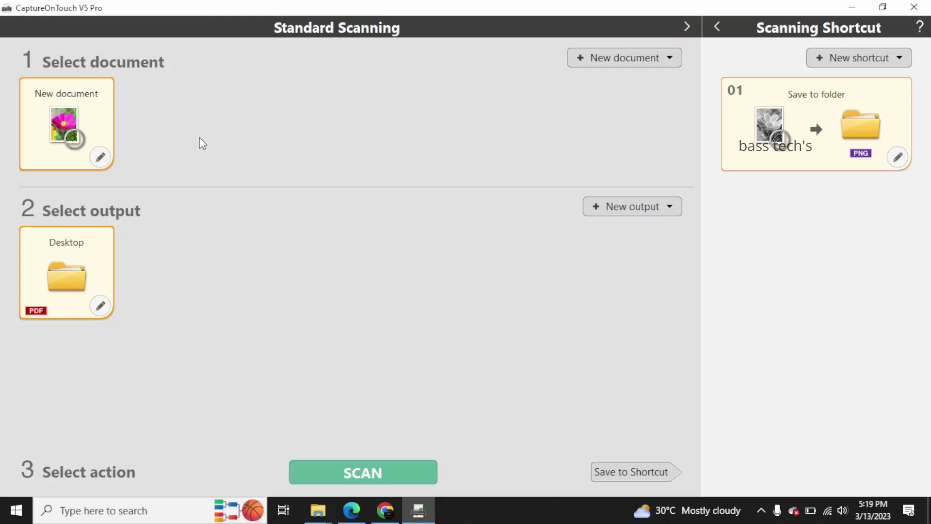
Step: Add a new Text document preset and confirm its colour mode is Grayscale
{"action": "left_click", "coordinate": [636, 59]}
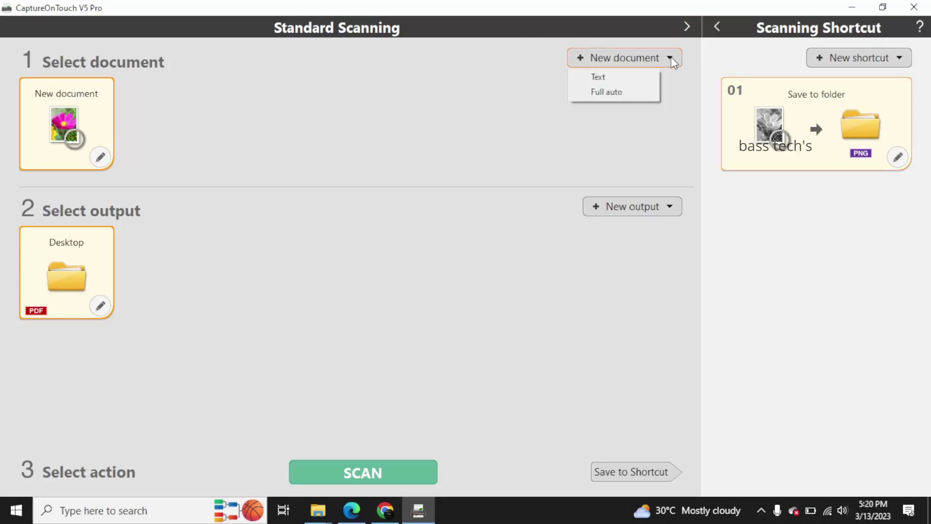
{"action": "left_click", "coordinate": [610, 79]}
{"action": "left_click", "coordinate": [202, 157]}
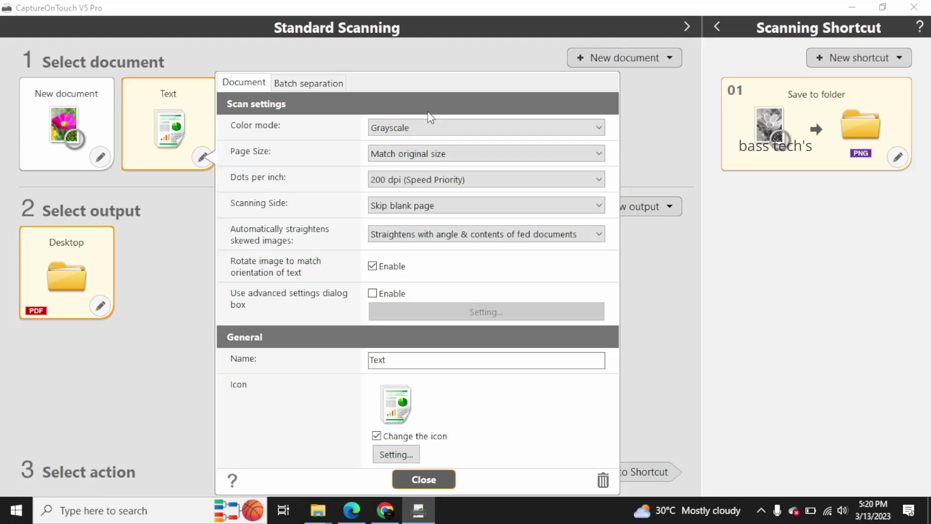
{"action": "left_click", "coordinate": [431, 127]}
{"action": "left_click", "coordinate": [395, 165]}
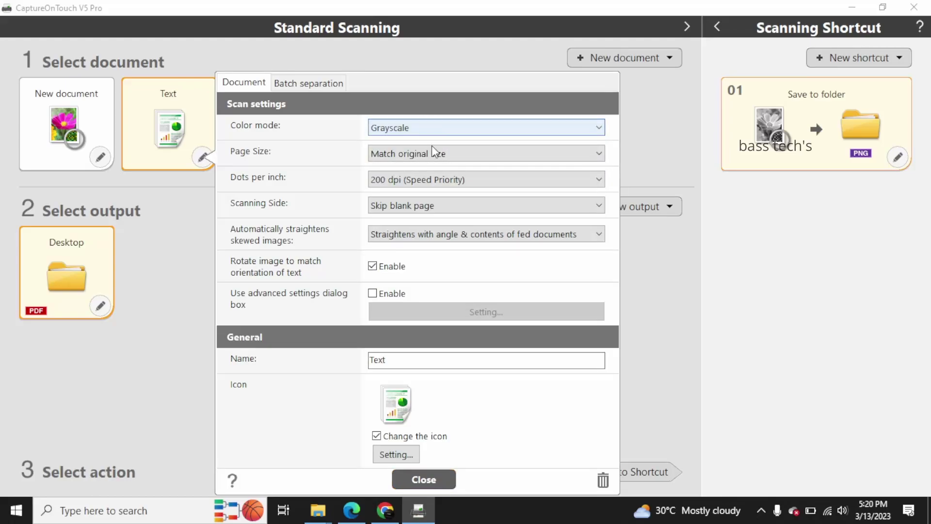
{"action": "left_click", "coordinate": [424, 479]}
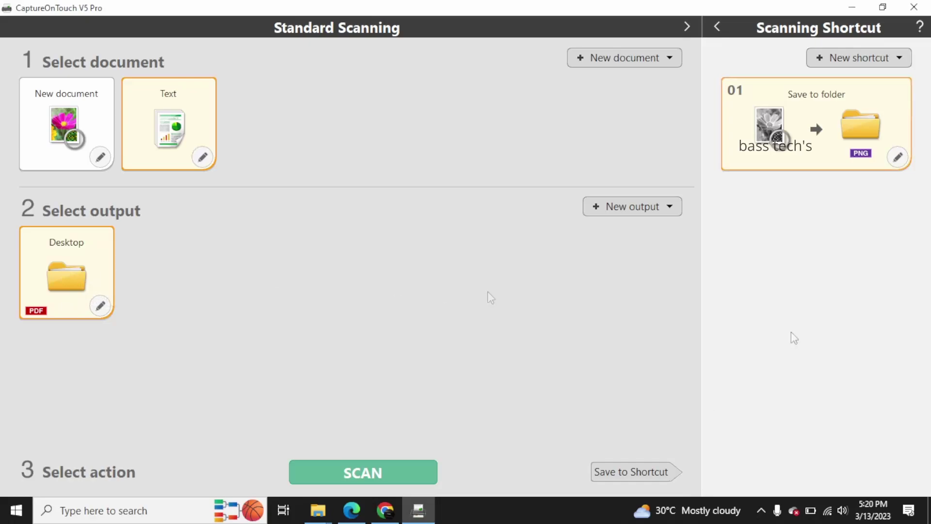
Step: Scan the drawing with the Text preset and review the two page thumbnails
{"action": "left_click", "coordinate": [343, 473]}
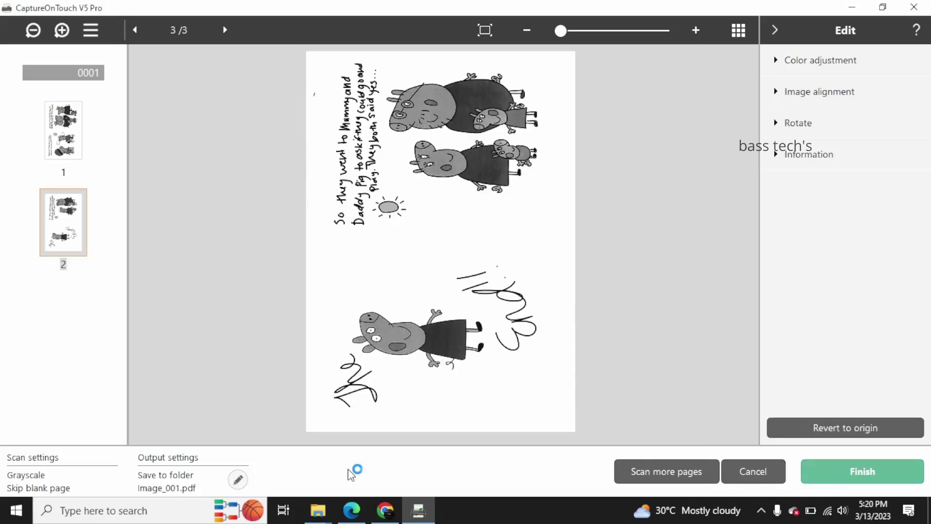
{"action": "left_click", "coordinate": [75, 146]}
{"action": "left_click", "coordinate": [73, 216]}
Step: Finish the scan and open the grayscale Image_002.pdf from Pictures in Edge
{"action": "left_click", "coordinate": [850, 469]}
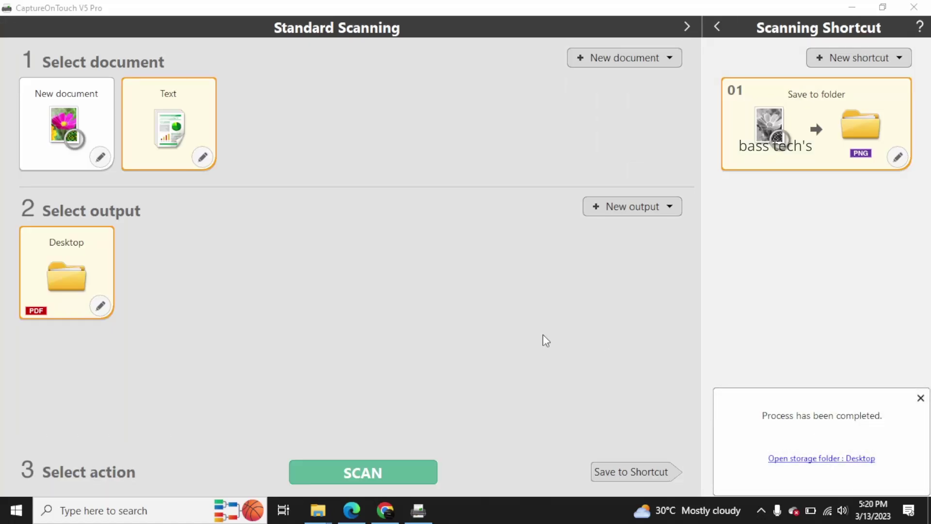
{"action": "left_click", "coordinate": [861, 459]}
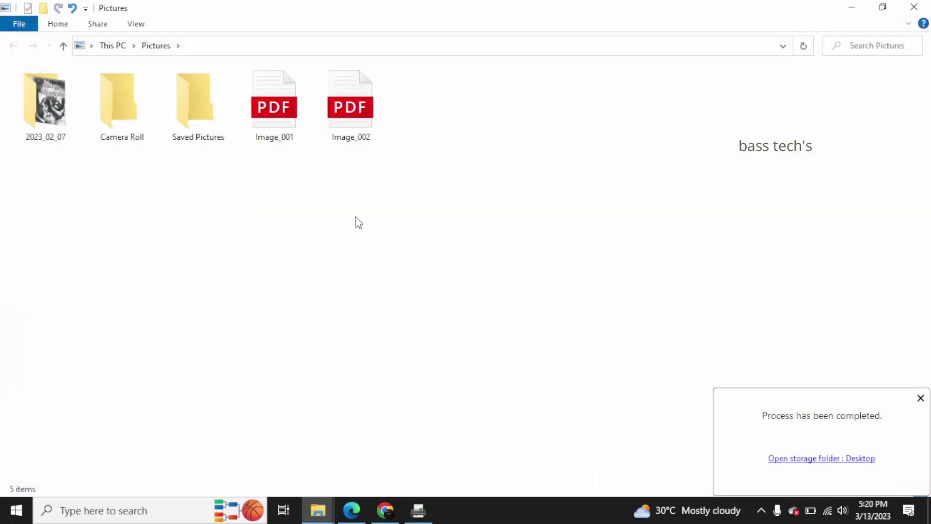
{"action": "double_click", "coordinate": [344, 143]}
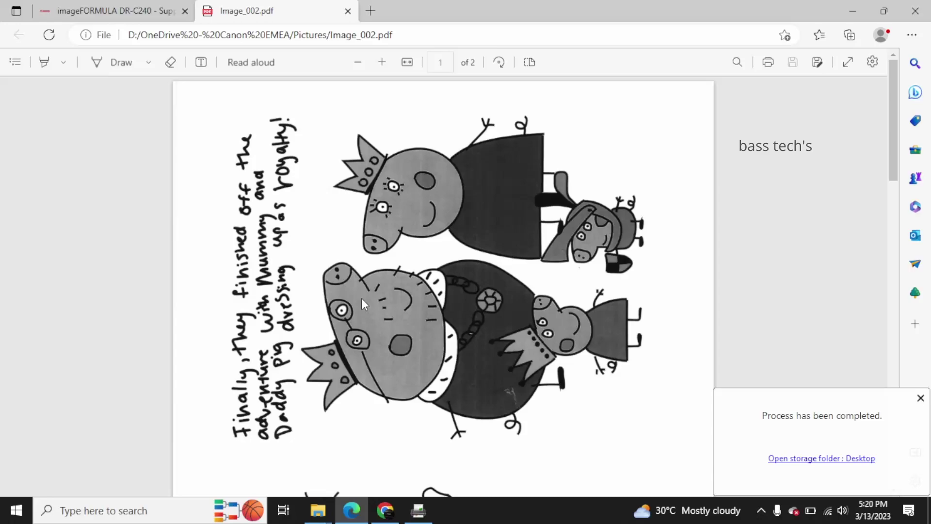
{"action": "scroll", "coordinate": [362, 298], "scroll_direction": "down", "scroll_amount": 15}
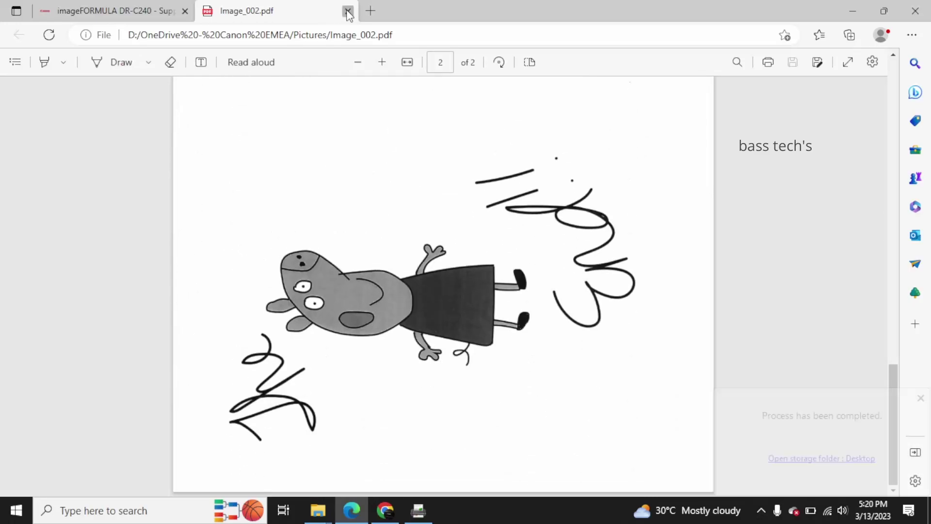
Step: Close Image_002.pdf, minimize Edge and close the Pictures folder window
{"action": "left_click", "coordinate": [348, 12]}
{"action": "left_click", "coordinate": [852, 11]}
{"action": "left_click", "coordinate": [915, 8]}
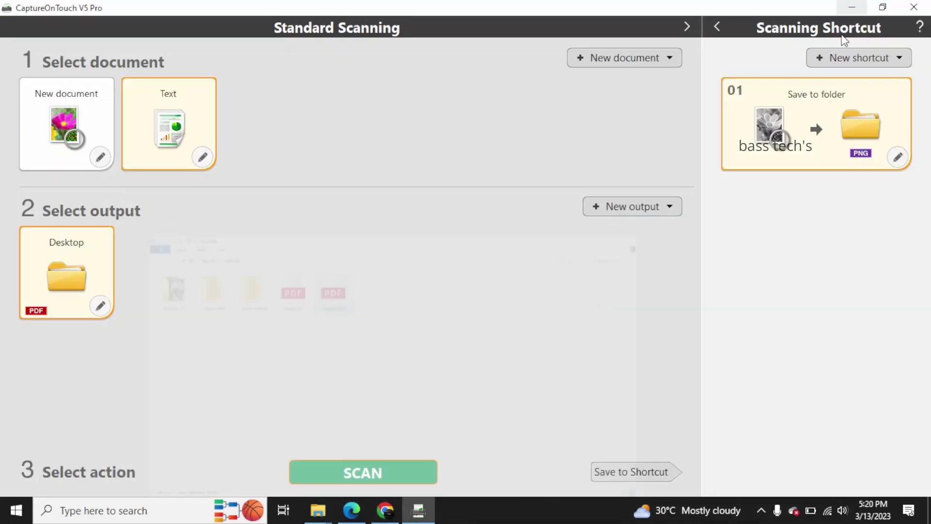
Step: Add a Full auto document preset, review its settings, and complete a colour scan with it
{"action": "left_click", "coordinate": [619, 57]}
{"action": "left_click", "coordinate": [603, 93]}
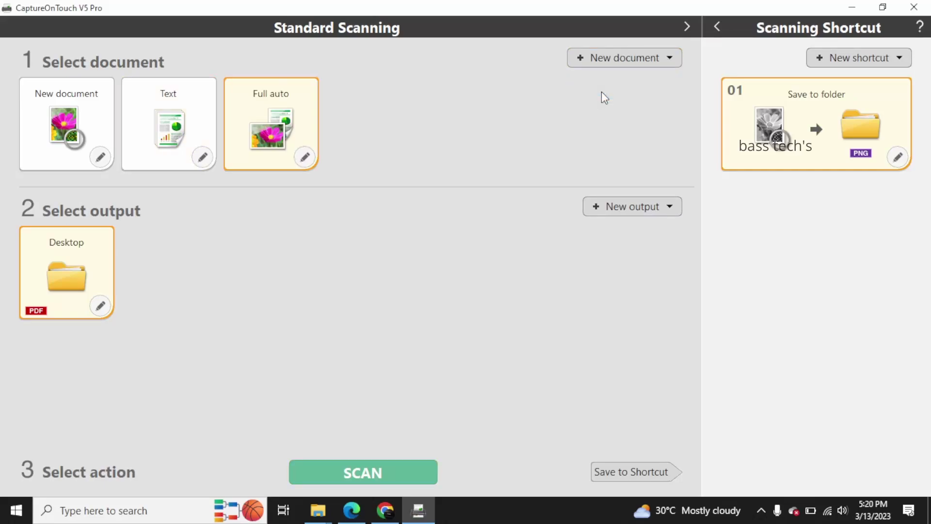
{"action": "left_click", "coordinate": [305, 157]}
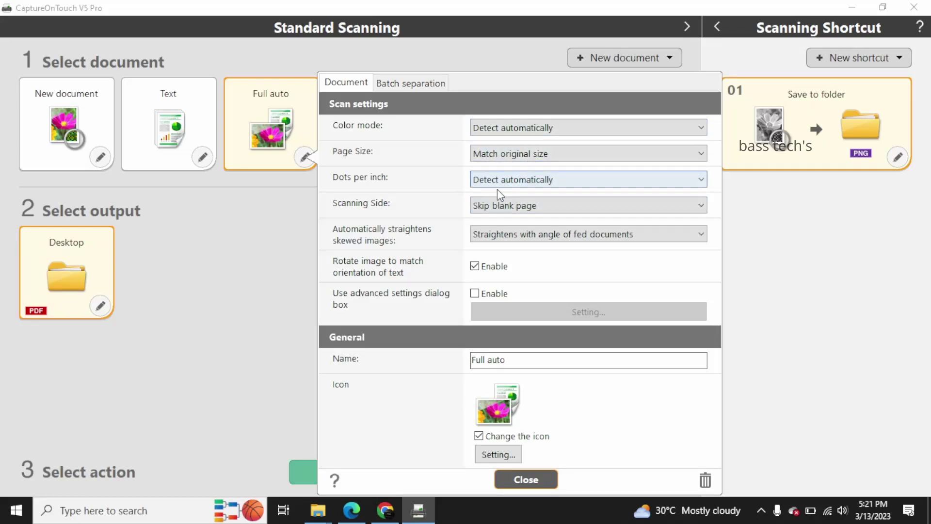
{"action": "left_click", "coordinate": [526, 480]}
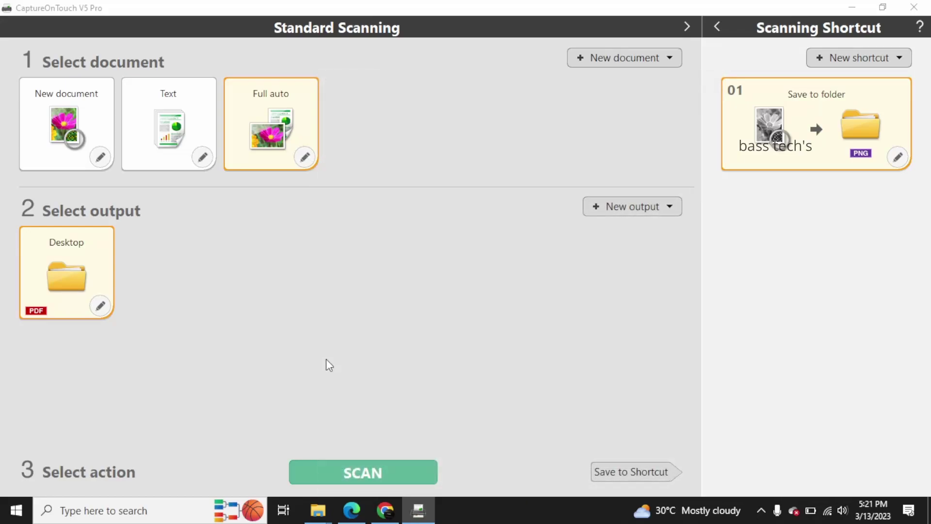
{"action": "left_click", "coordinate": [364, 475]}
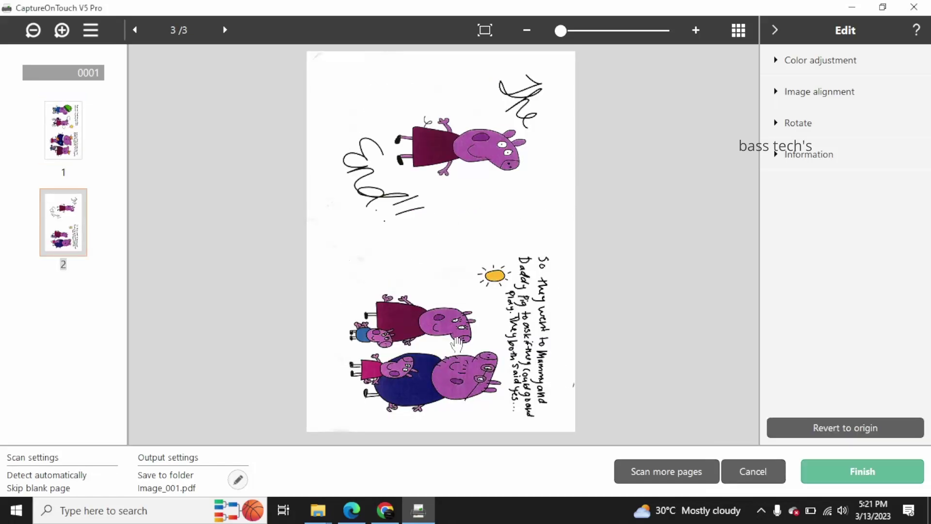
{"action": "left_click", "coordinate": [904, 480]}
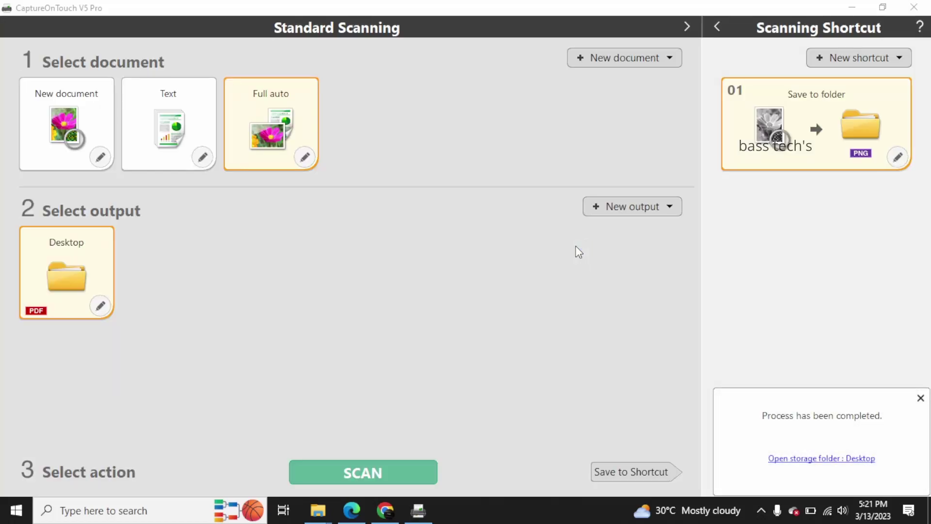
Step: Open the storage folder and view the colour Image_003.pdf in Edge
{"action": "left_click", "coordinate": [855, 460]}
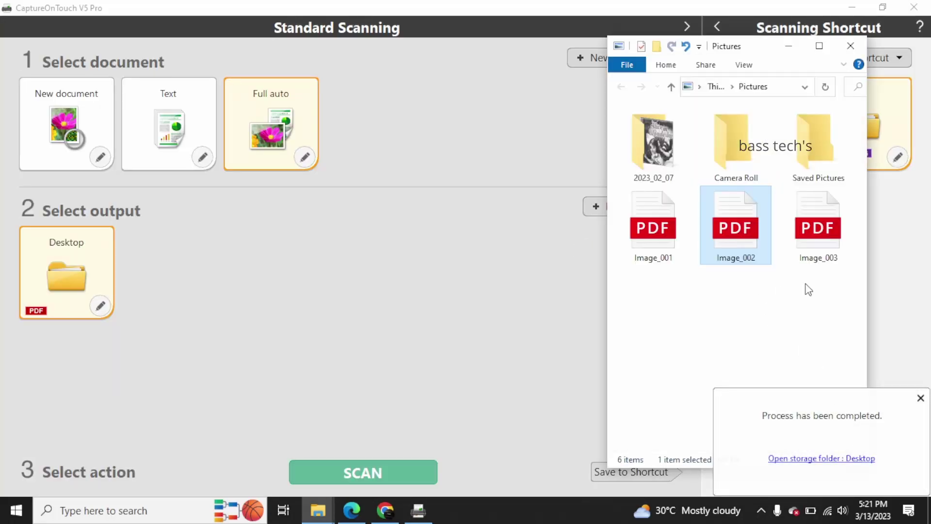
{"action": "double_click", "coordinate": [825, 246]}
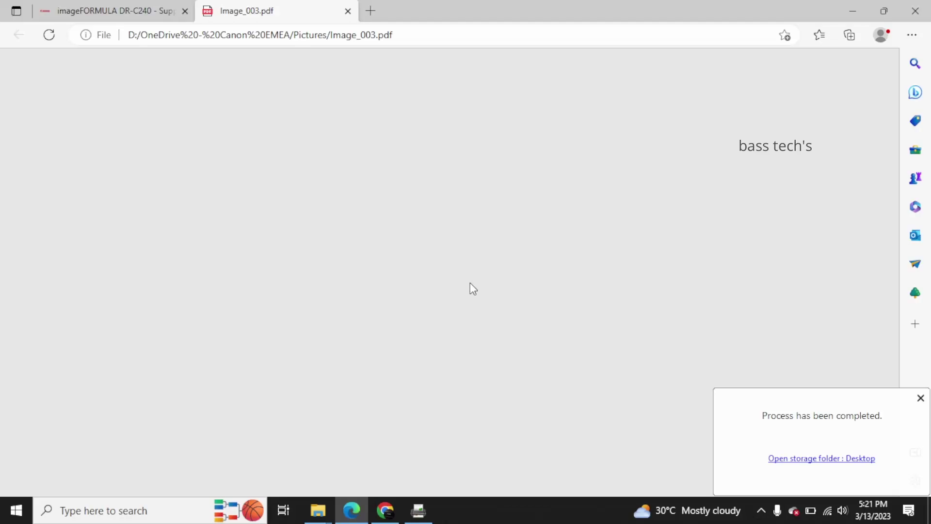
{"action": "scroll", "coordinate": [480, 310], "scroll_direction": "down", "scroll_amount": 9}
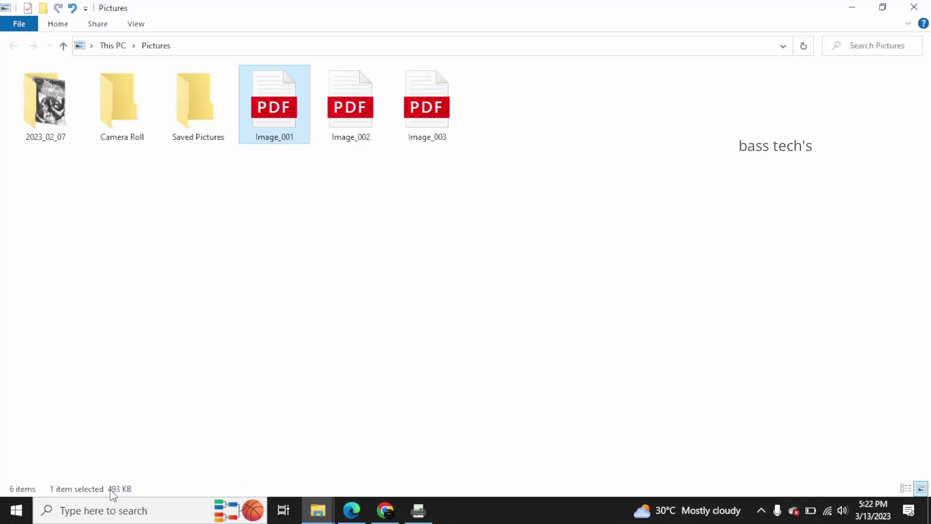
Step: Compare the file sizes of Image_001, Image_002 and Image_003, then return to CaptureOnTouch
{"action": "left_click", "coordinate": [428, 109]}
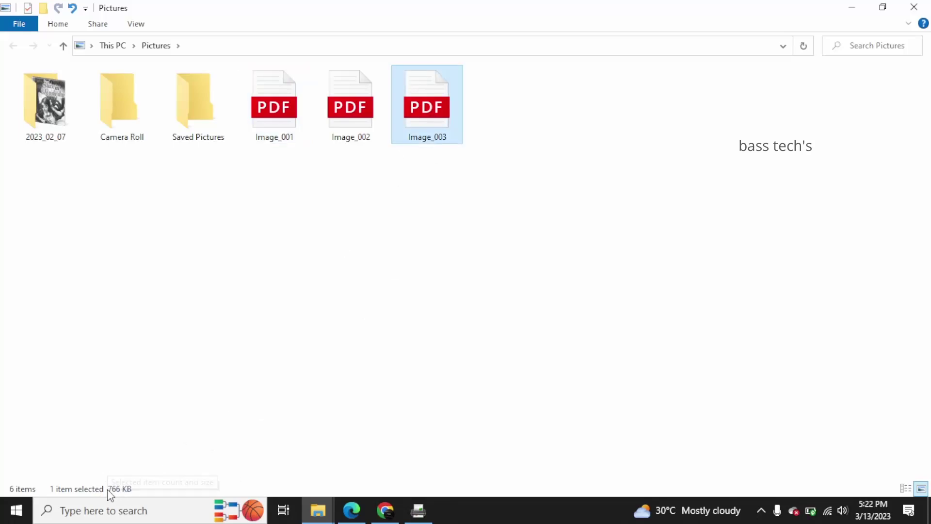
{"action": "left_click", "coordinate": [338, 136]}
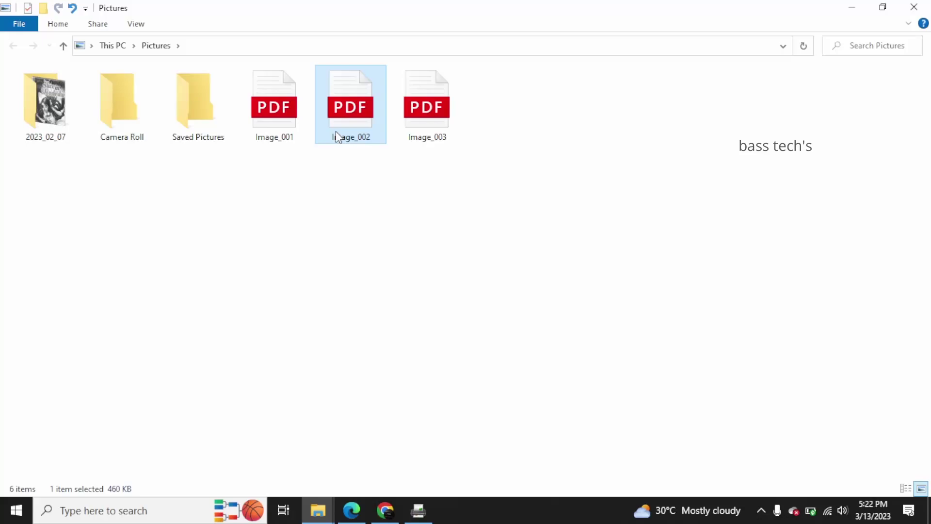
{"action": "left_click", "coordinate": [414, 135]}
{"action": "left_click", "coordinate": [280, 112]}
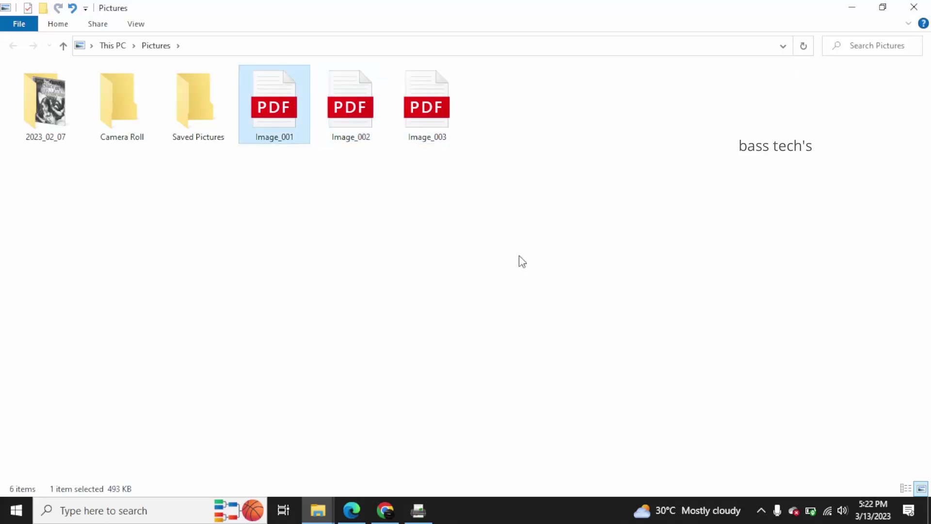
{"action": "left_click", "coordinate": [418, 510]}
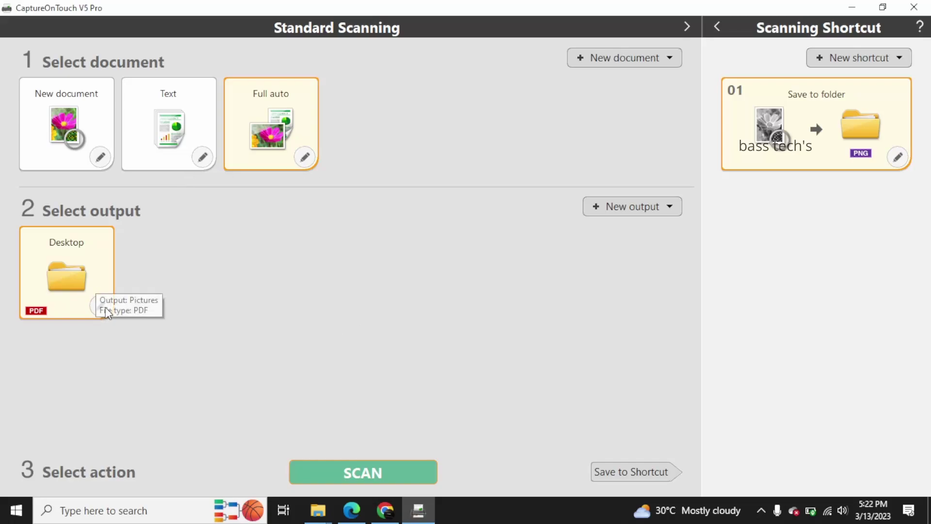
Step: Add a Save to folder output named Pictures Folder (PDF into Pictures) and scan the Text preset into it
{"action": "left_click", "coordinate": [671, 207]}
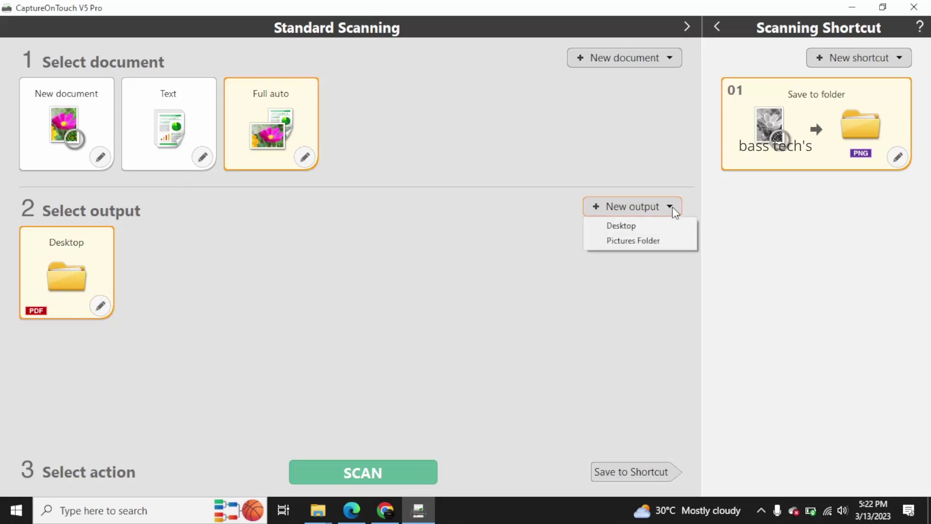
{"action": "left_click", "coordinate": [634, 241]}
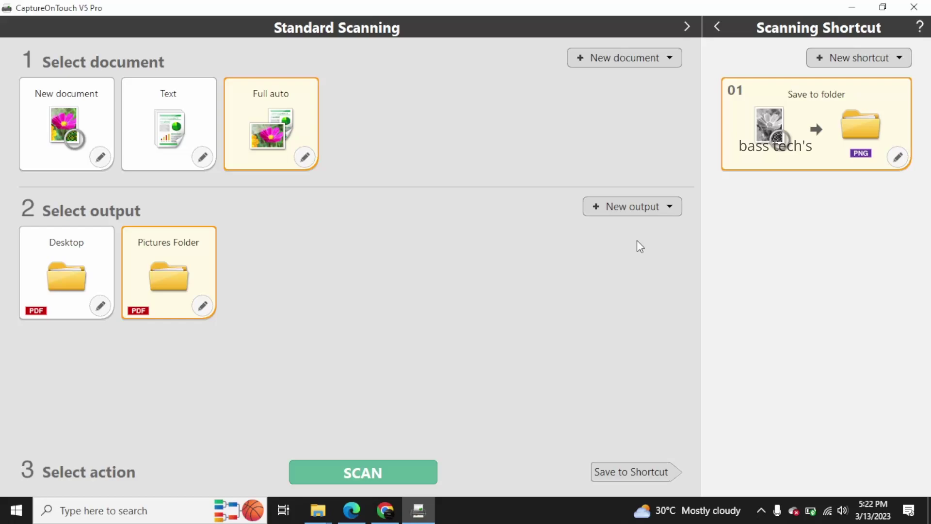
{"action": "left_click", "coordinate": [210, 308]}
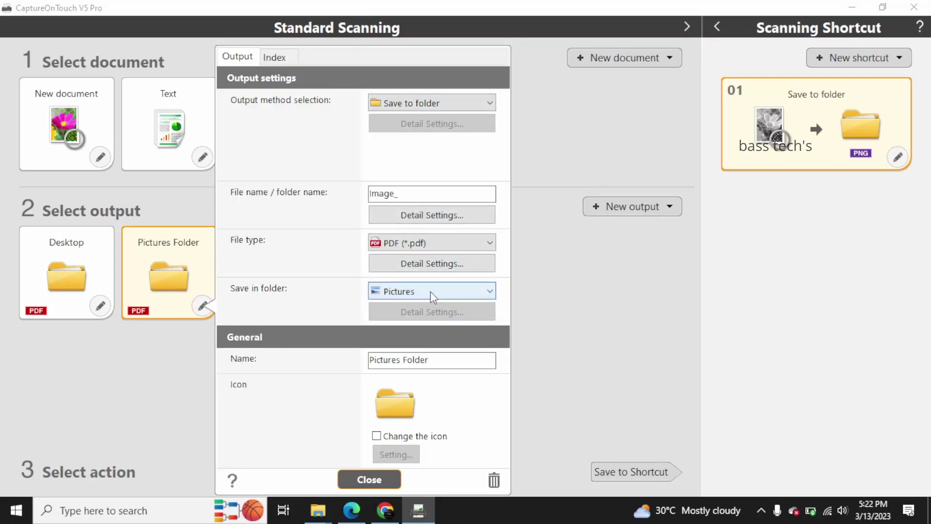
{"action": "left_click", "coordinate": [370, 479]}
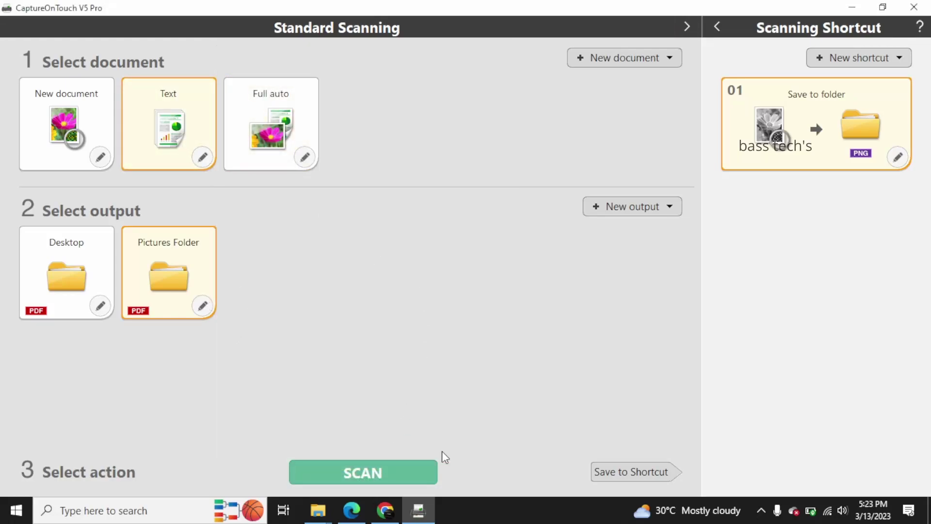
{"action": "left_click", "coordinate": [422, 467]}
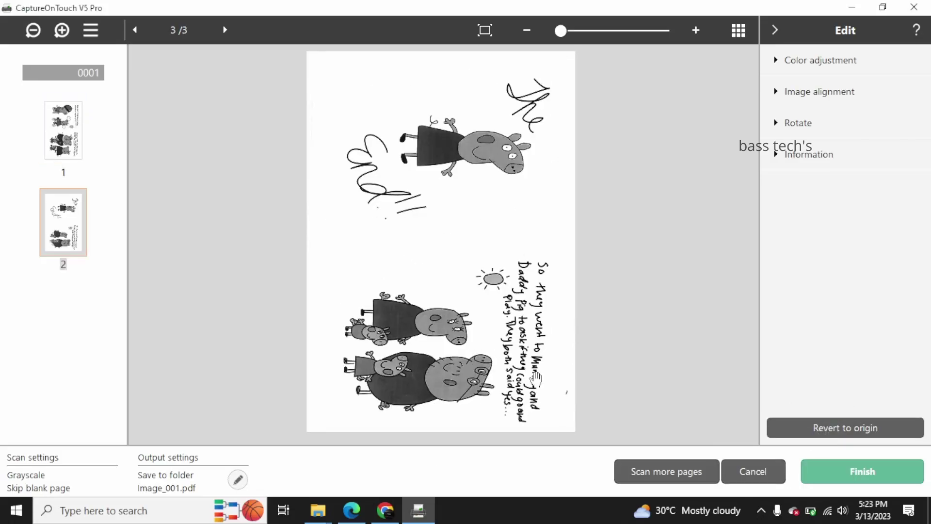
{"action": "left_click", "coordinate": [894, 476]}
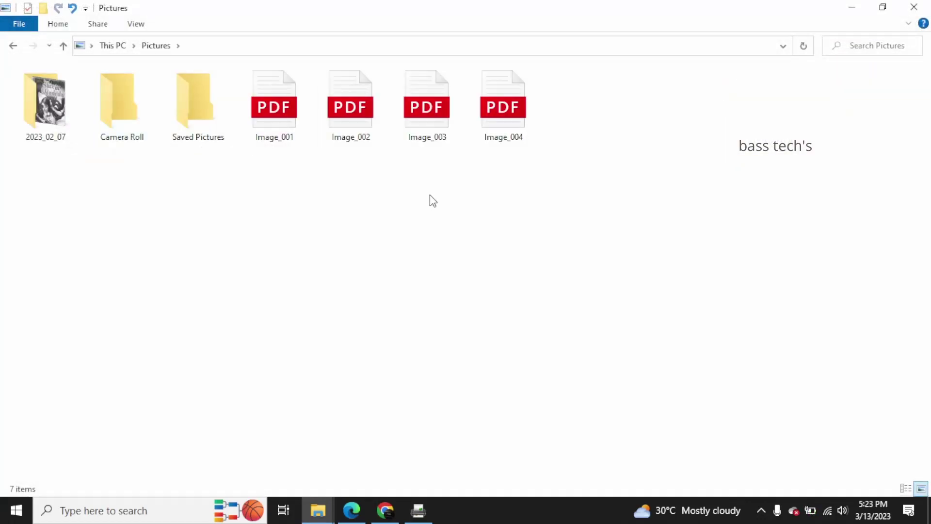
Step: Open Image_004.pdf from Pictures and scroll through both grayscale pages
{"action": "left_click", "coordinate": [526, 136]}
{"action": "double_click", "coordinate": [528, 137]}
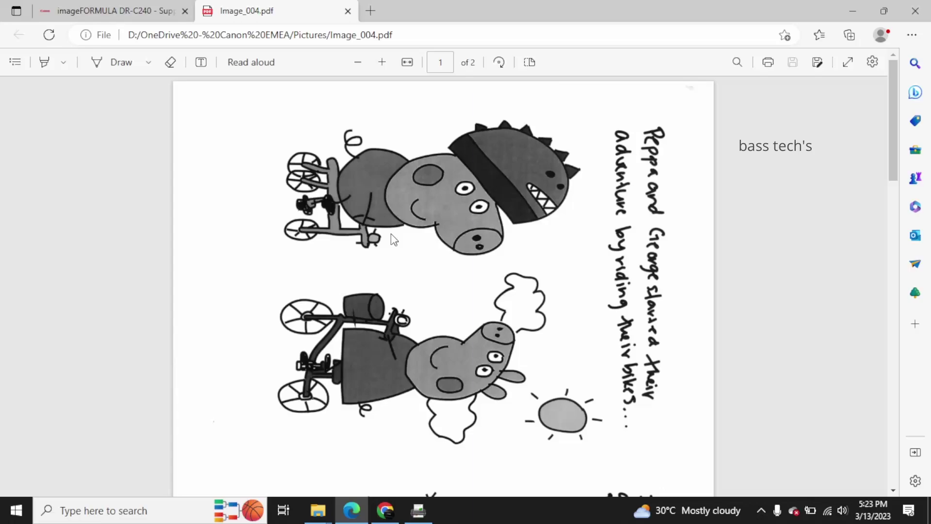
{"action": "scroll", "coordinate": [393, 237], "scroll_direction": "down", "scroll_amount": 5}
{"action": "scroll", "coordinate": [426, 270], "scroll_direction": "down", "scroll_amount": 10}
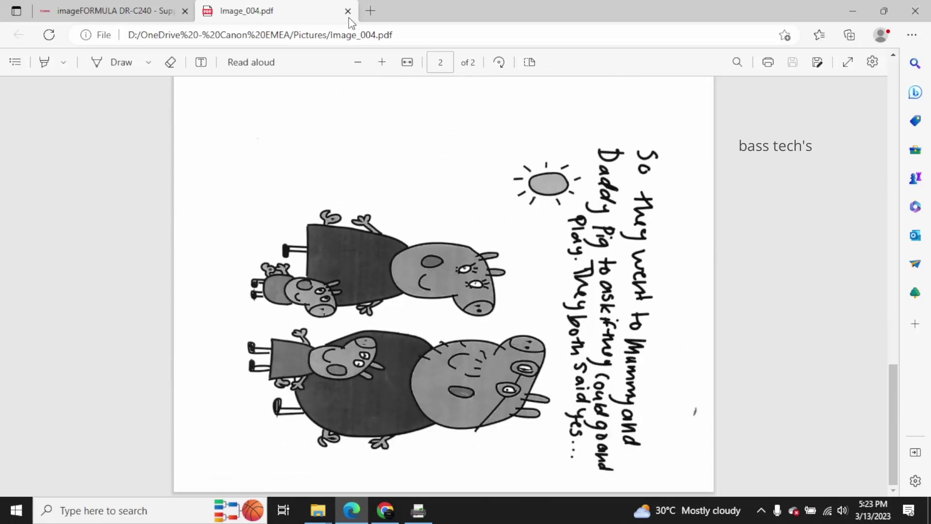
Step: Close Image_004.pdf, minimize Edge, and switch back to CaptureOnTouch with Alt+Tab
{"action": "left_click", "coordinate": [348, 13]}
{"action": "left_click", "coordinate": [853, 11]}
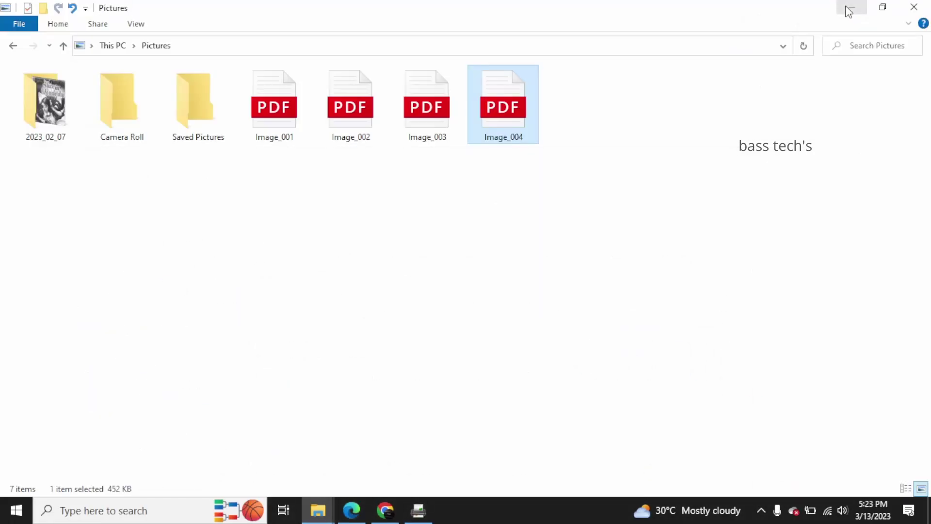
{"action": "key", "text": "alt+Tab"}
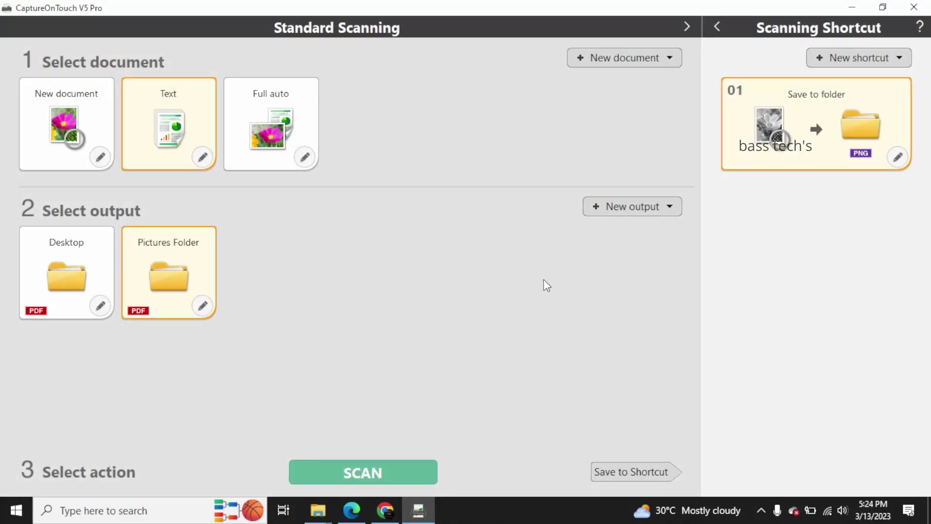
Step: Glance at the Pictures Folder output settings, then expand the Scanning Shortcut panel to fill the window
{"action": "left_click", "coordinate": [202, 306]}
{"action": "key", "text": "Escape"}
{"action": "left_click", "coordinate": [689, 24]}
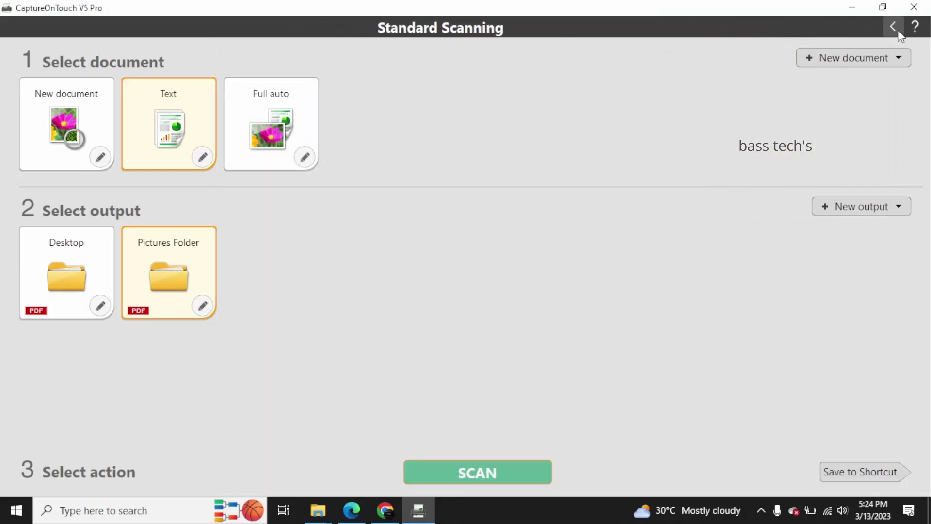
{"action": "left_click", "coordinate": [889, 25]}
{"action": "left_click", "coordinate": [721, 25]}
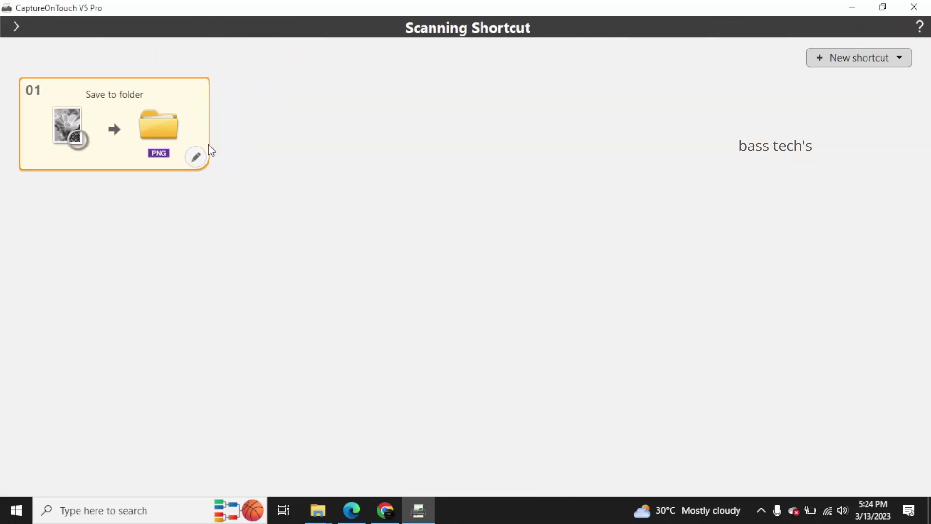
Step: Run the 01 Save to folder shortcut, check its scan settings, and finish saving Image_001.png
{"action": "left_click", "coordinate": [179, 162]}
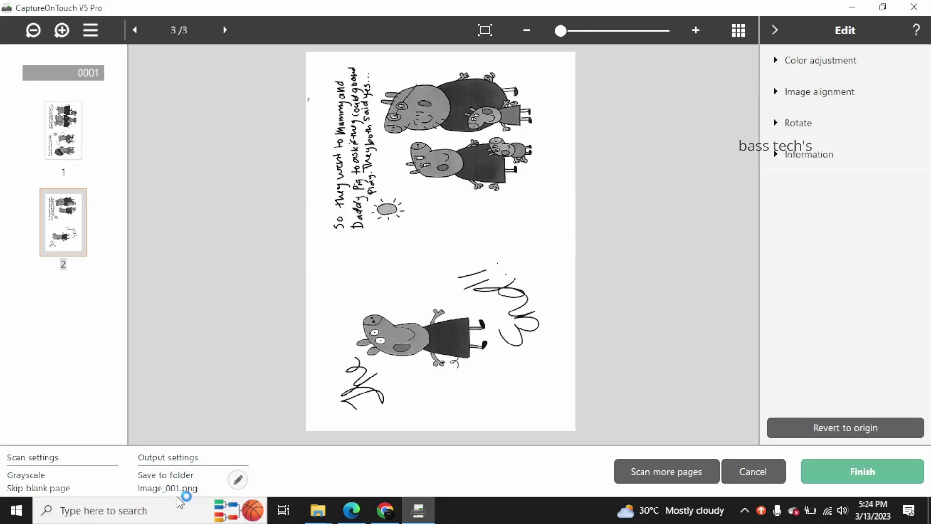
{"action": "left_click", "coordinate": [238, 480]}
{"action": "left_click", "coordinate": [409, 450]}
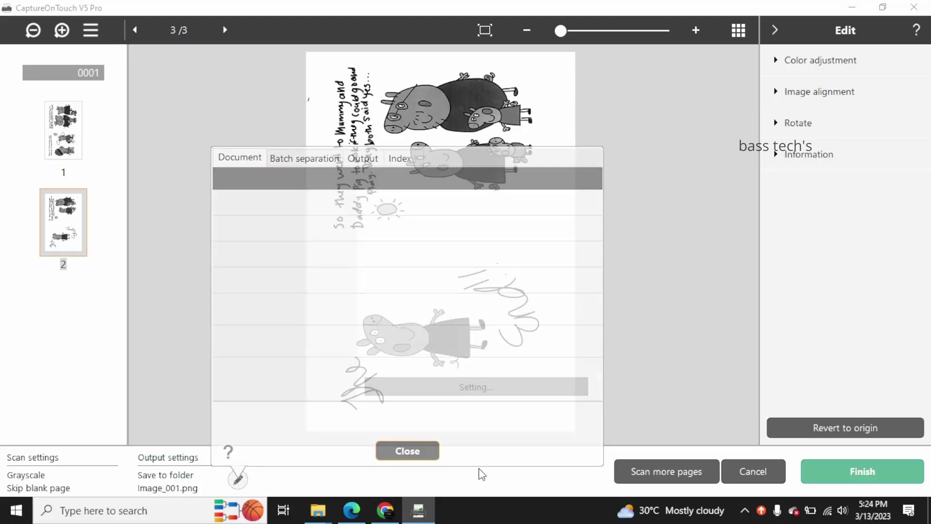
{"action": "left_click", "coordinate": [851, 473]}
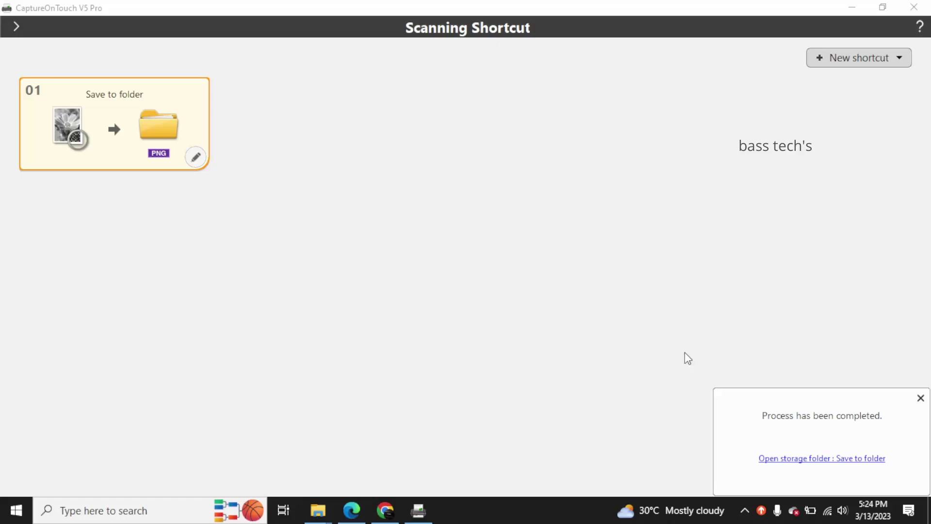
{"action": "left_click", "coordinate": [833, 458]}
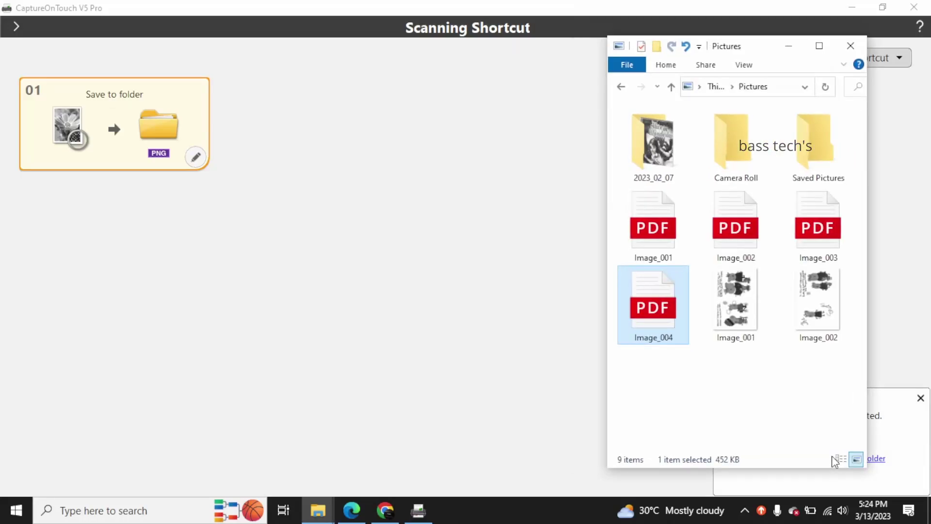
{"action": "left_click", "coordinate": [819, 46]}
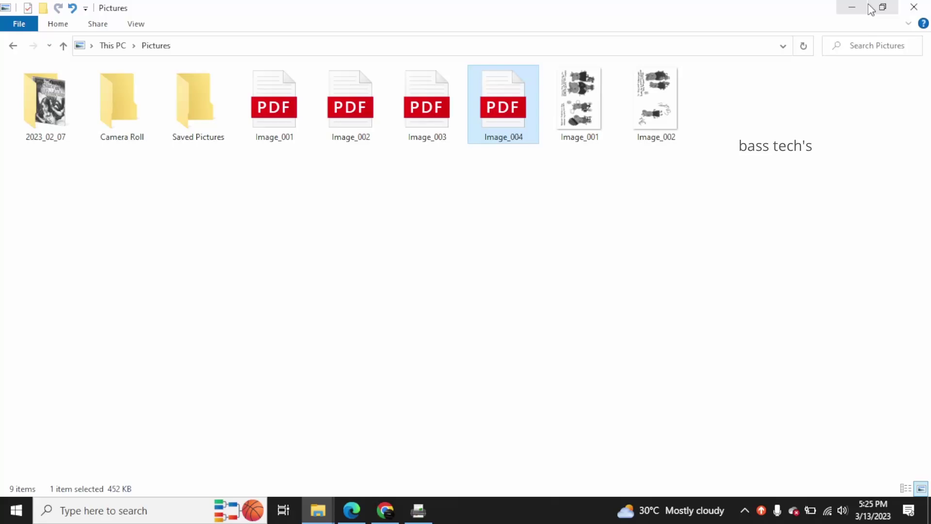
{"action": "left_click", "coordinate": [914, 7]}
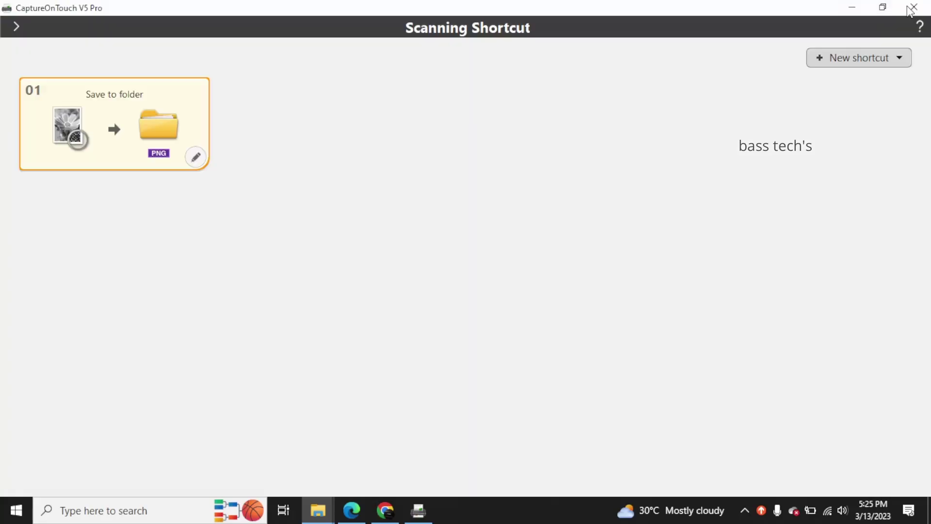
Step: Open the shortcut's settings and confirm No Separation batching and Save to folder output
{"action": "left_click", "coordinate": [196, 160]}
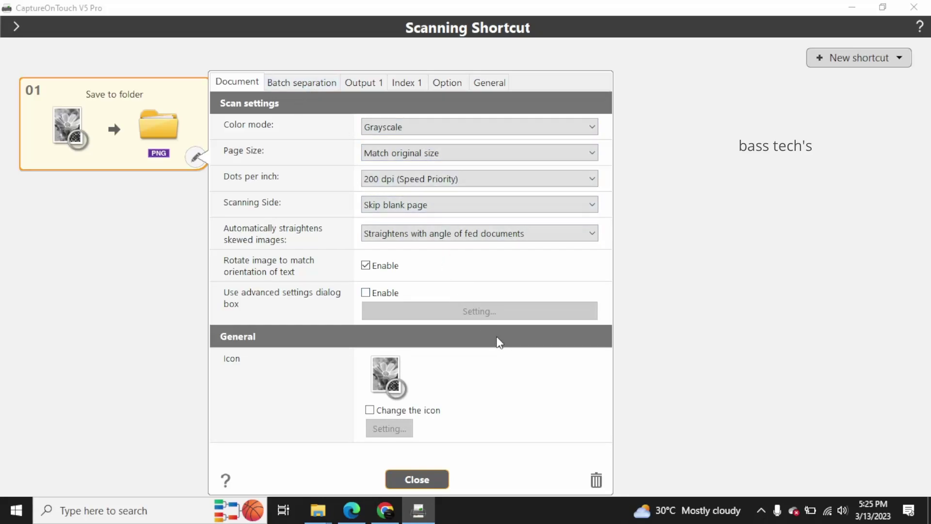
{"action": "left_click", "coordinate": [306, 82]}
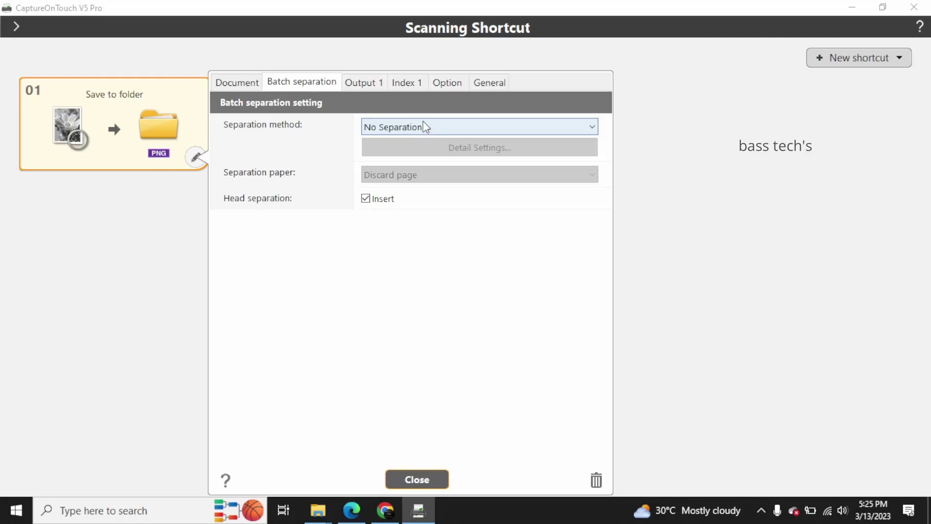
{"action": "left_click", "coordinate": [439, 127]}
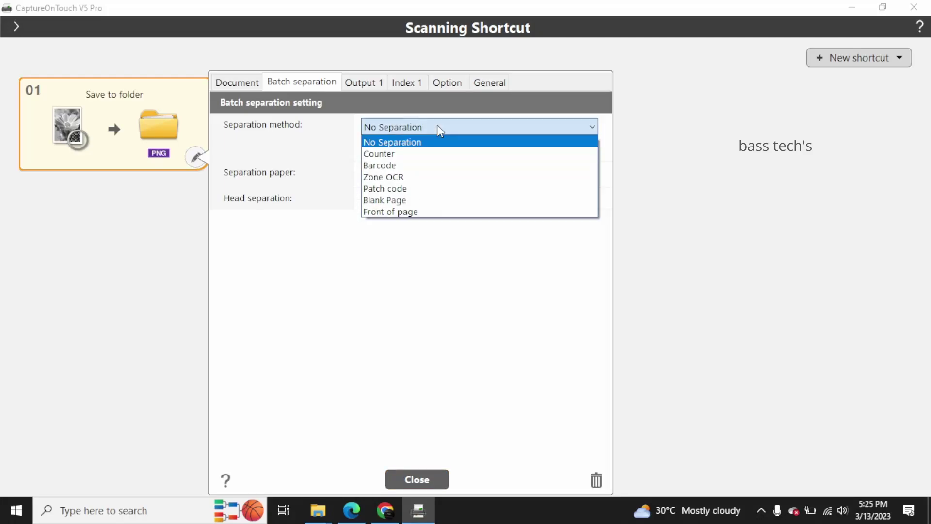
{"action": "left_click", "coordinate": [437, 124]}
{"action": "left_click", "coordinate": [366, 81]}
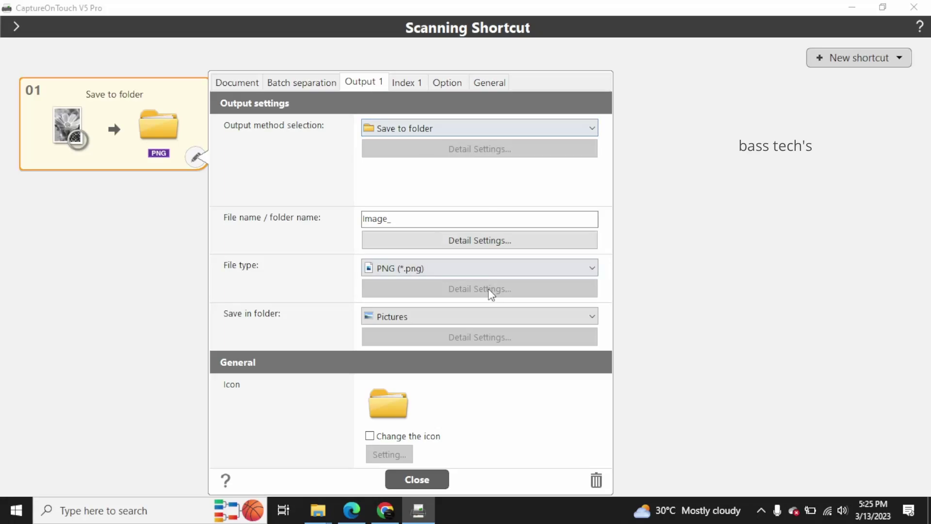
{"action": "left_click", "coordinate": [455, 131]}
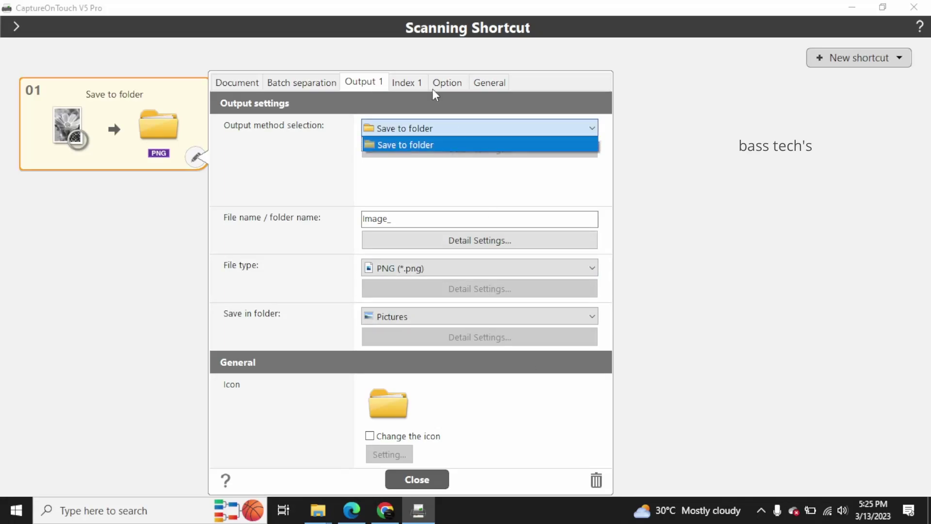
{"action": "left_click", "coordinate": [409, 82]}
Step: Review the Index, Option and General tabs and select the shortcut's Name text
{"action": "left_click", "coordinate": [410, 84]}
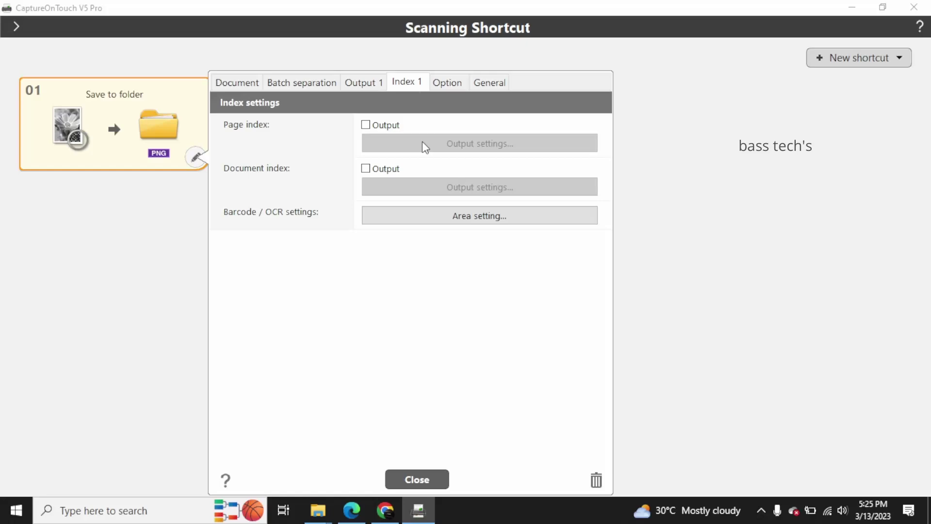
{"action": "left_click", "coordinate": [452, 81]}
{"action": "left_click", "coordinate": [490, 82]}
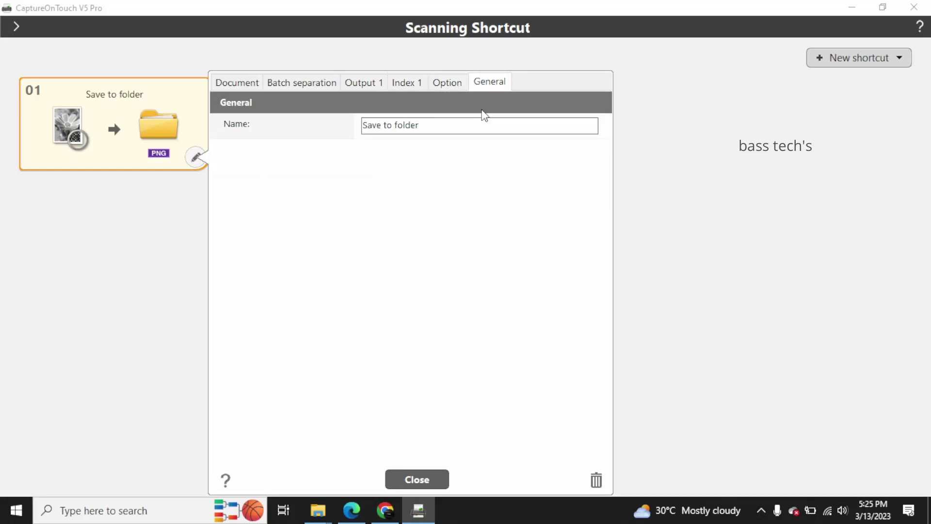
{"action": "left_click_drag", "start_coordinate": [446, 125], "coordinate": [300, 134]}
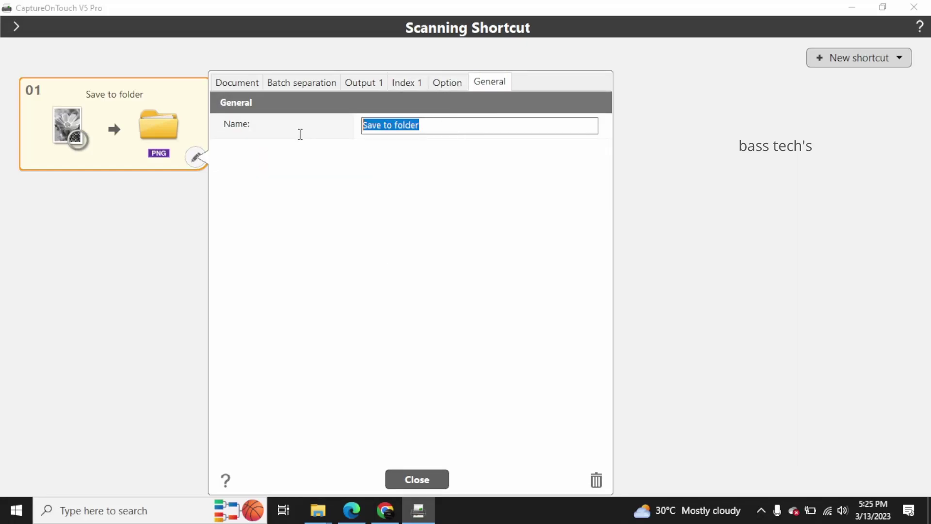